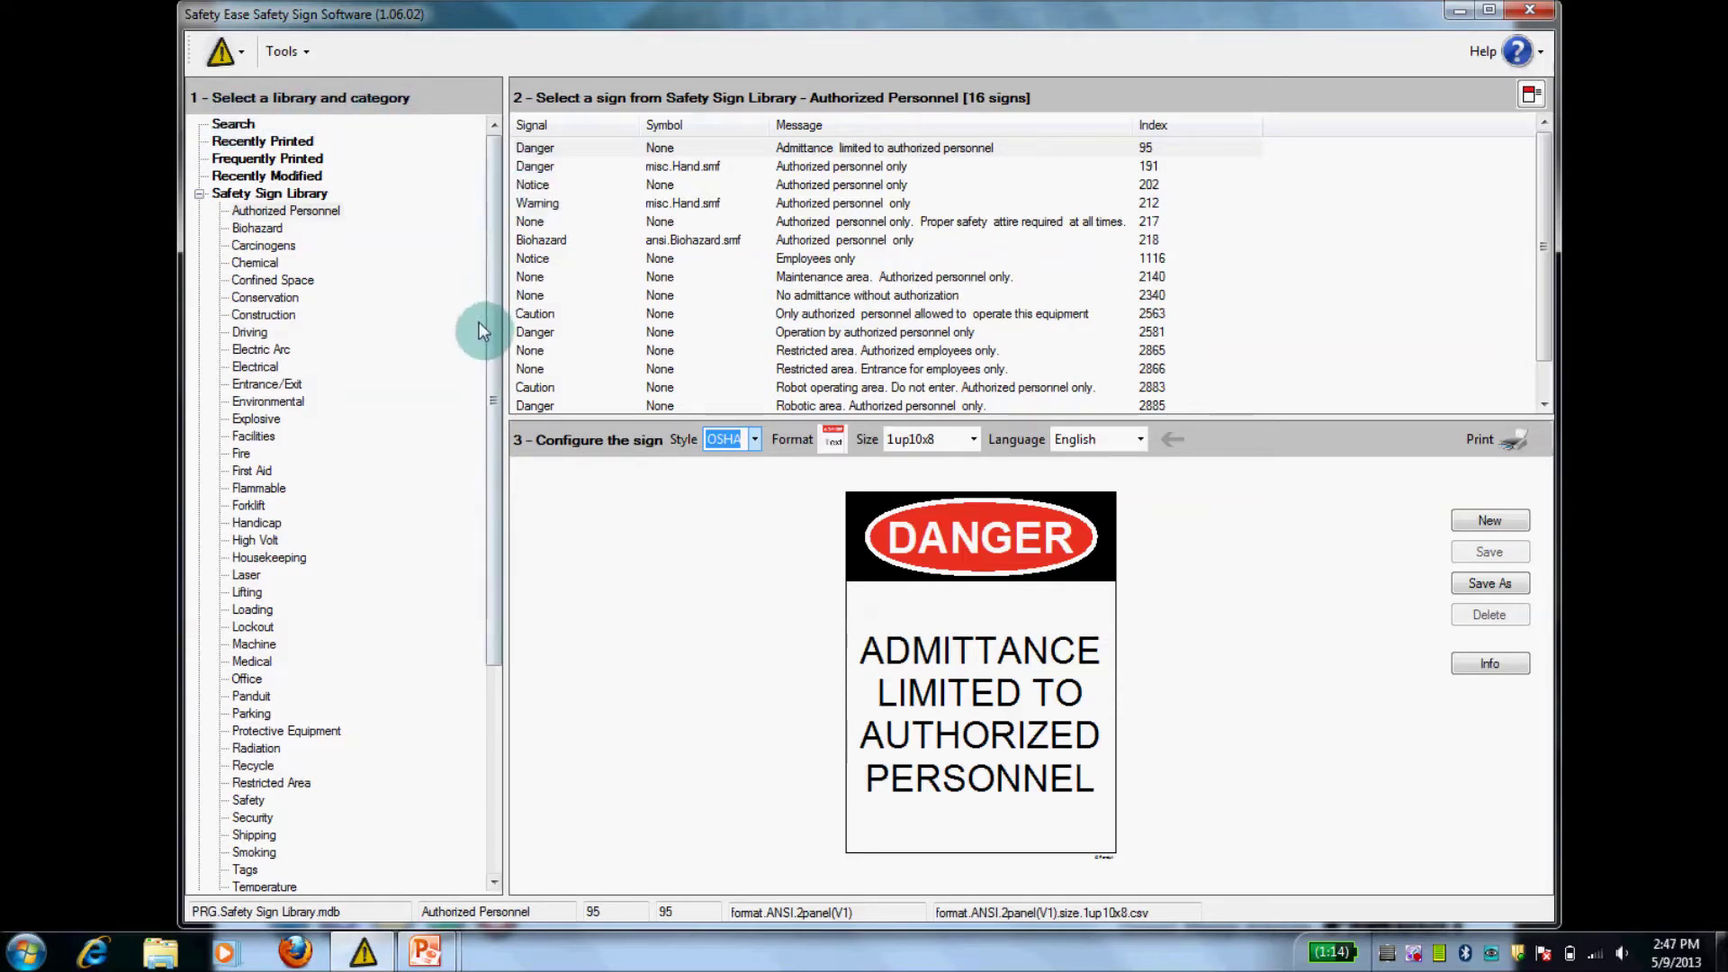
pyautogui.moveTo(497, 352); pyautogui.dragTo(509, 460)
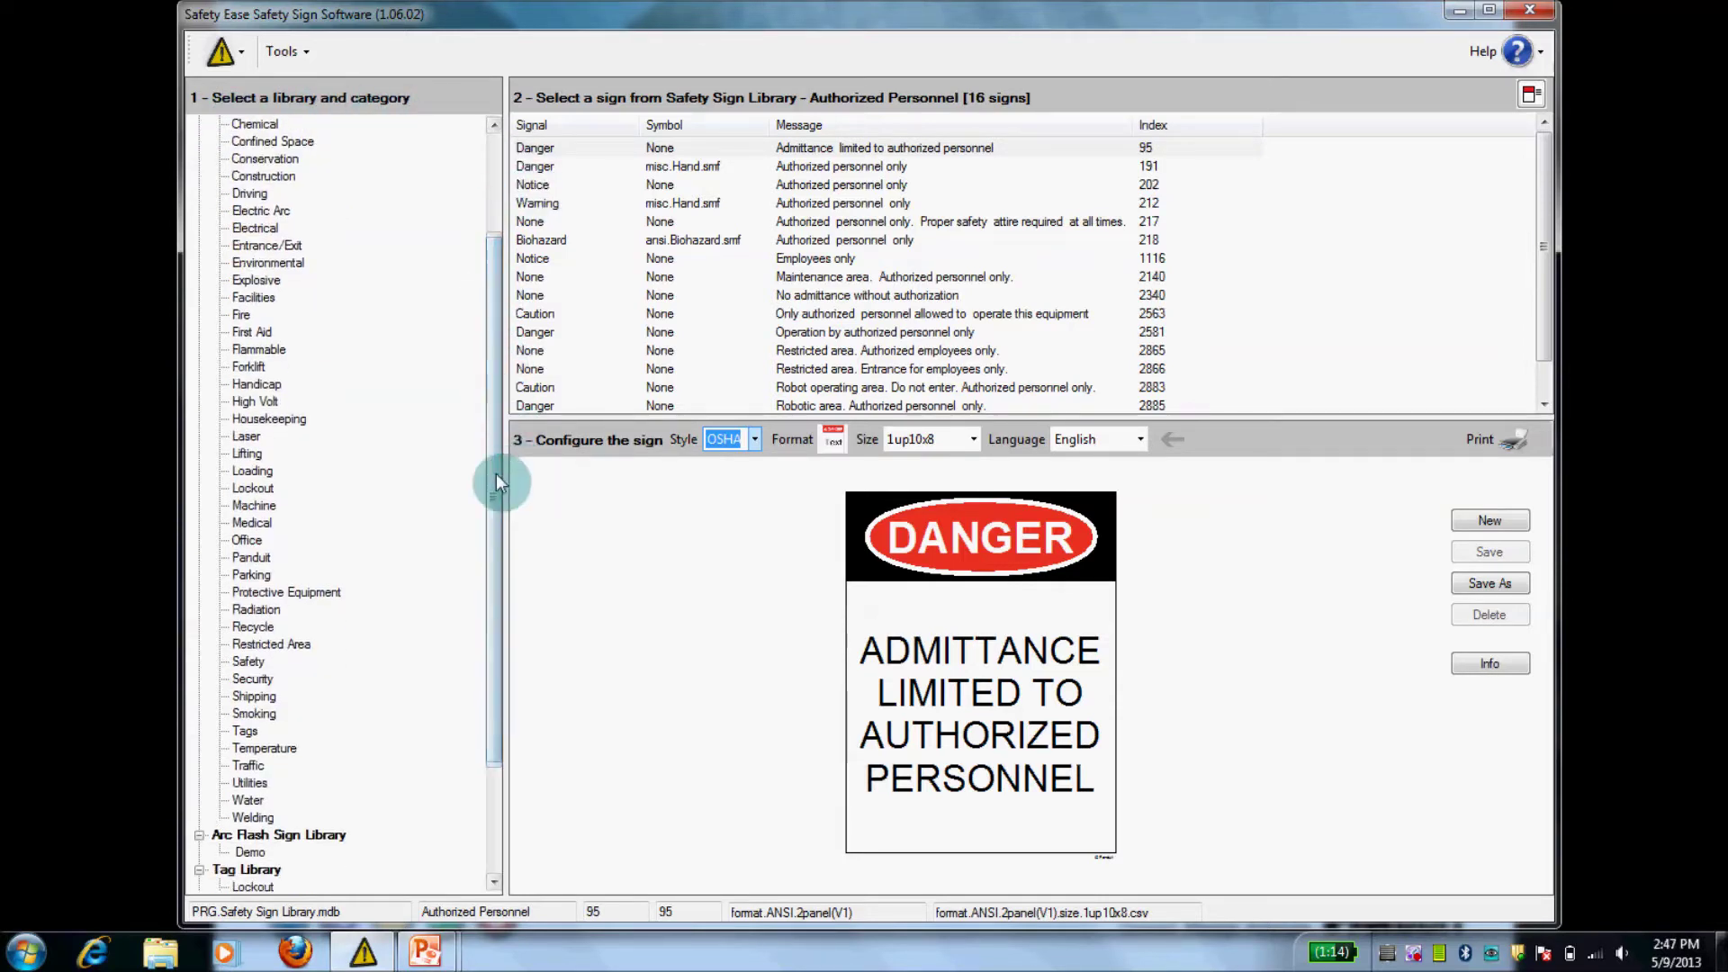
# - Show the Machine category of the Safety Sign Library
pyautogui.click(258, 505)
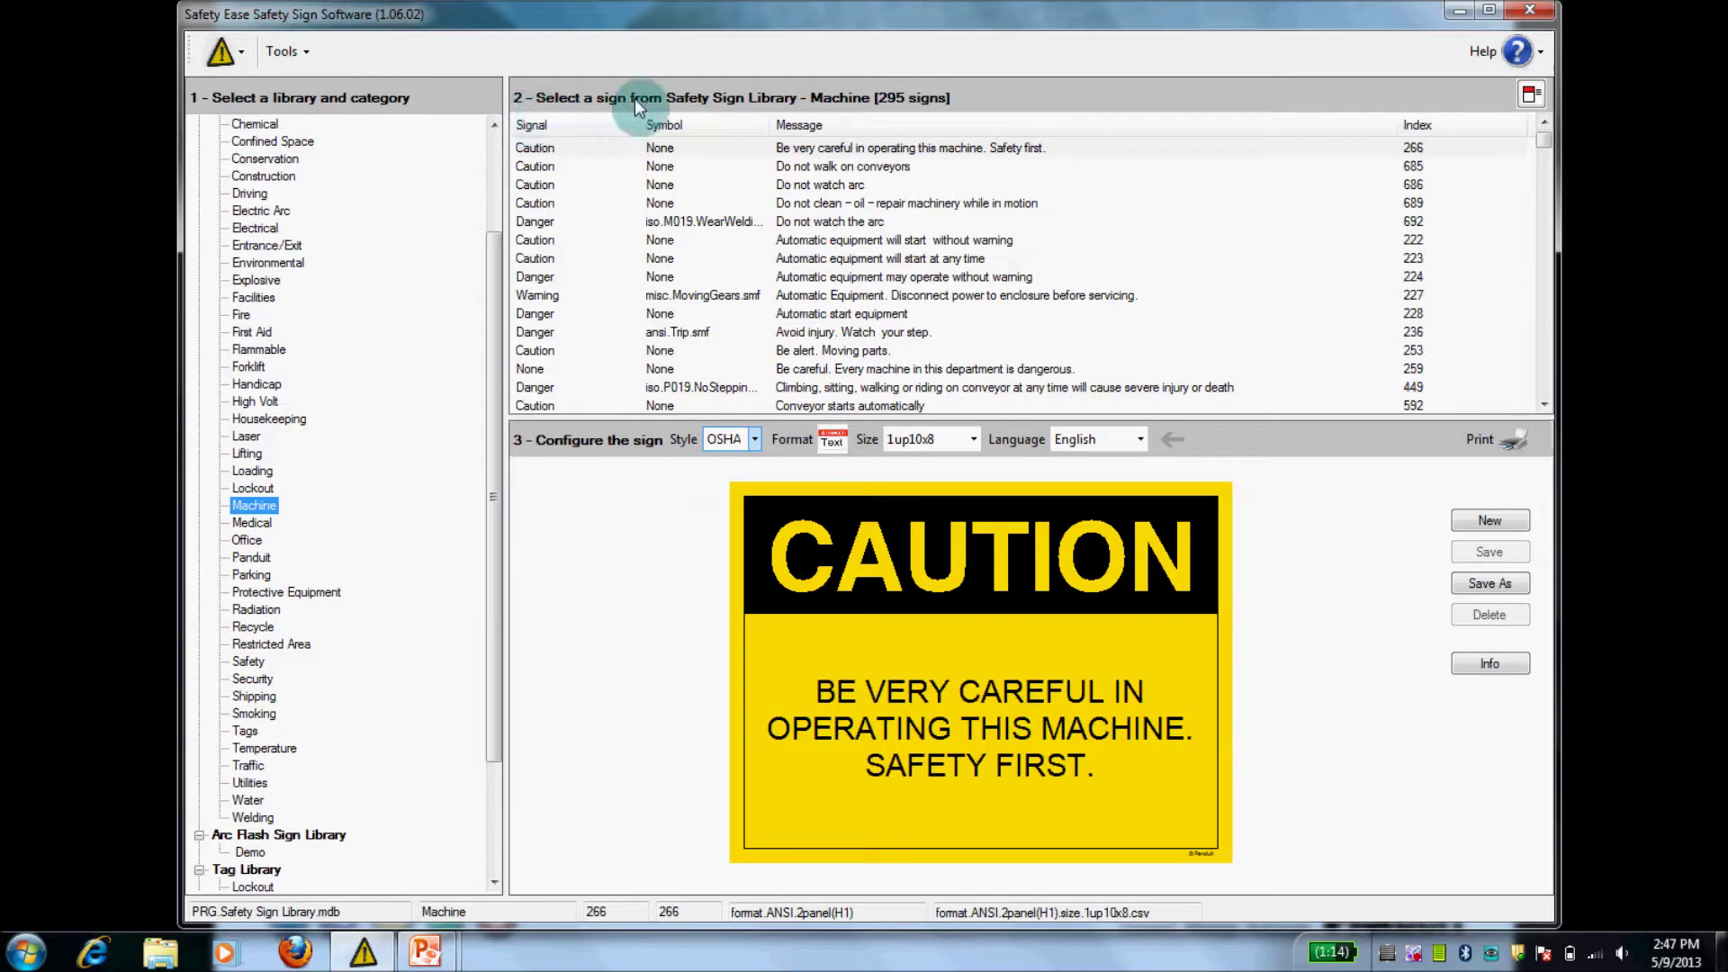
# - Select the Warning sign 'Do not operate without guards in place' (ansi.Entanglement.smf)
pyautogui.click(1544, 406)
pyautogui.scroll(-1, 1544, 406)
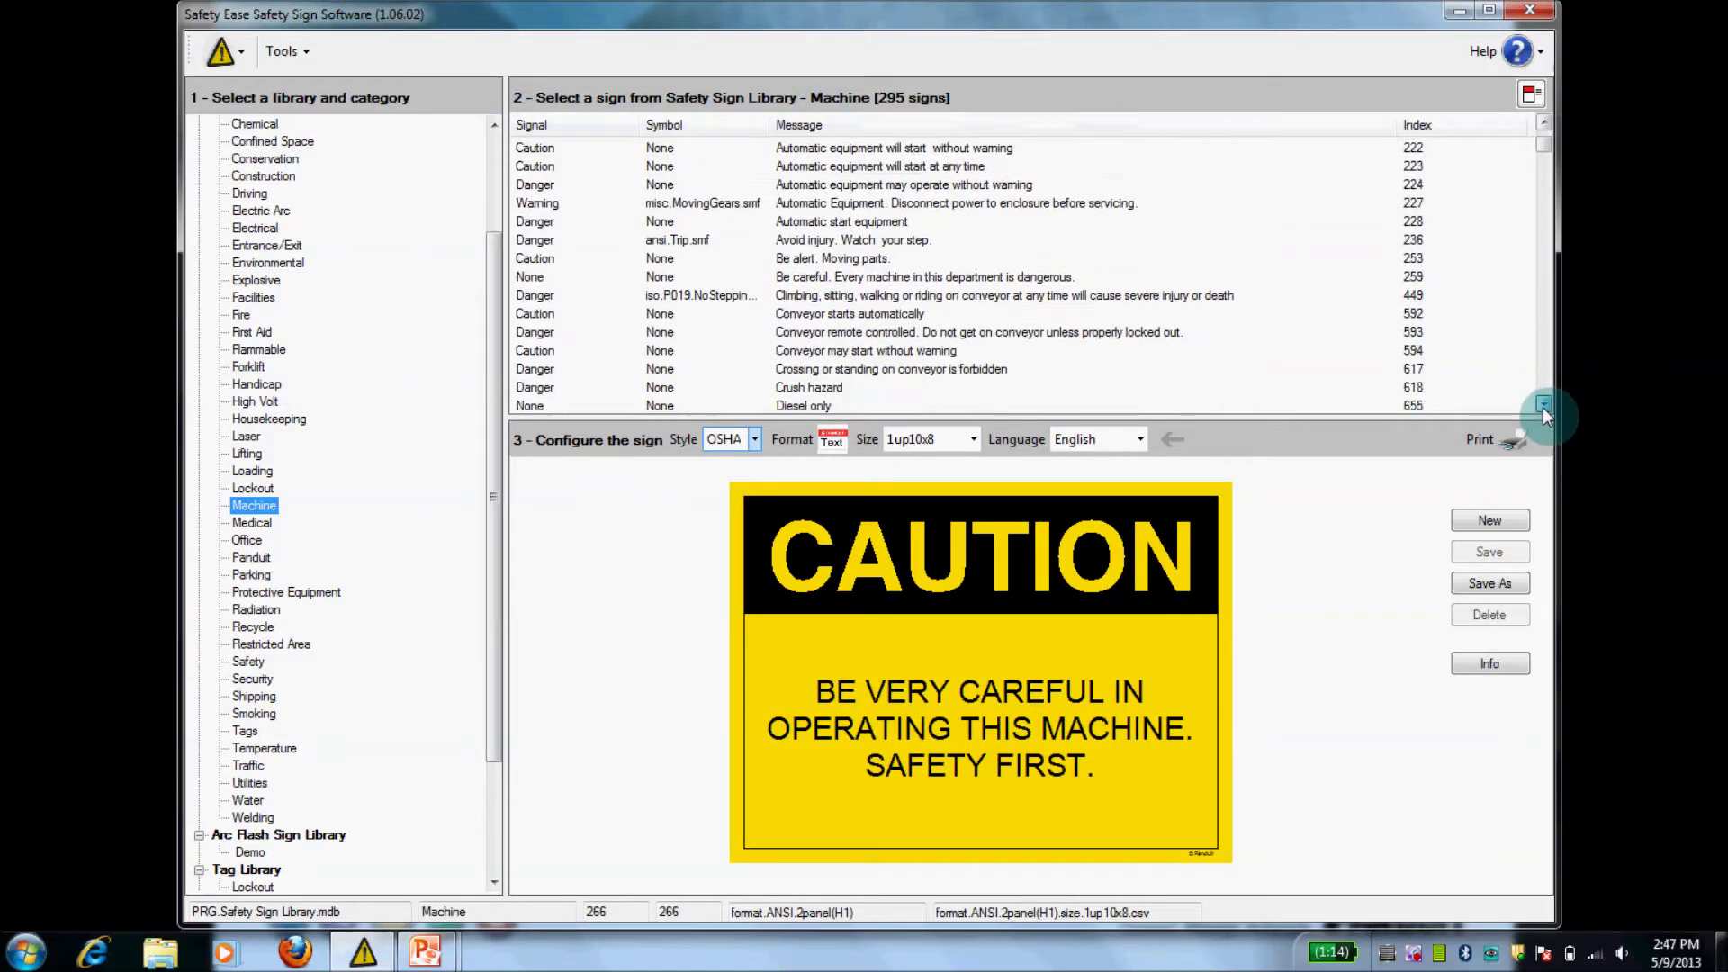
pyautogui.scroll(-3, 1544, 407)
pyautogui.scroll(-3, 1543, 406)
pyautogui.scroll(-3, 1544, 406)
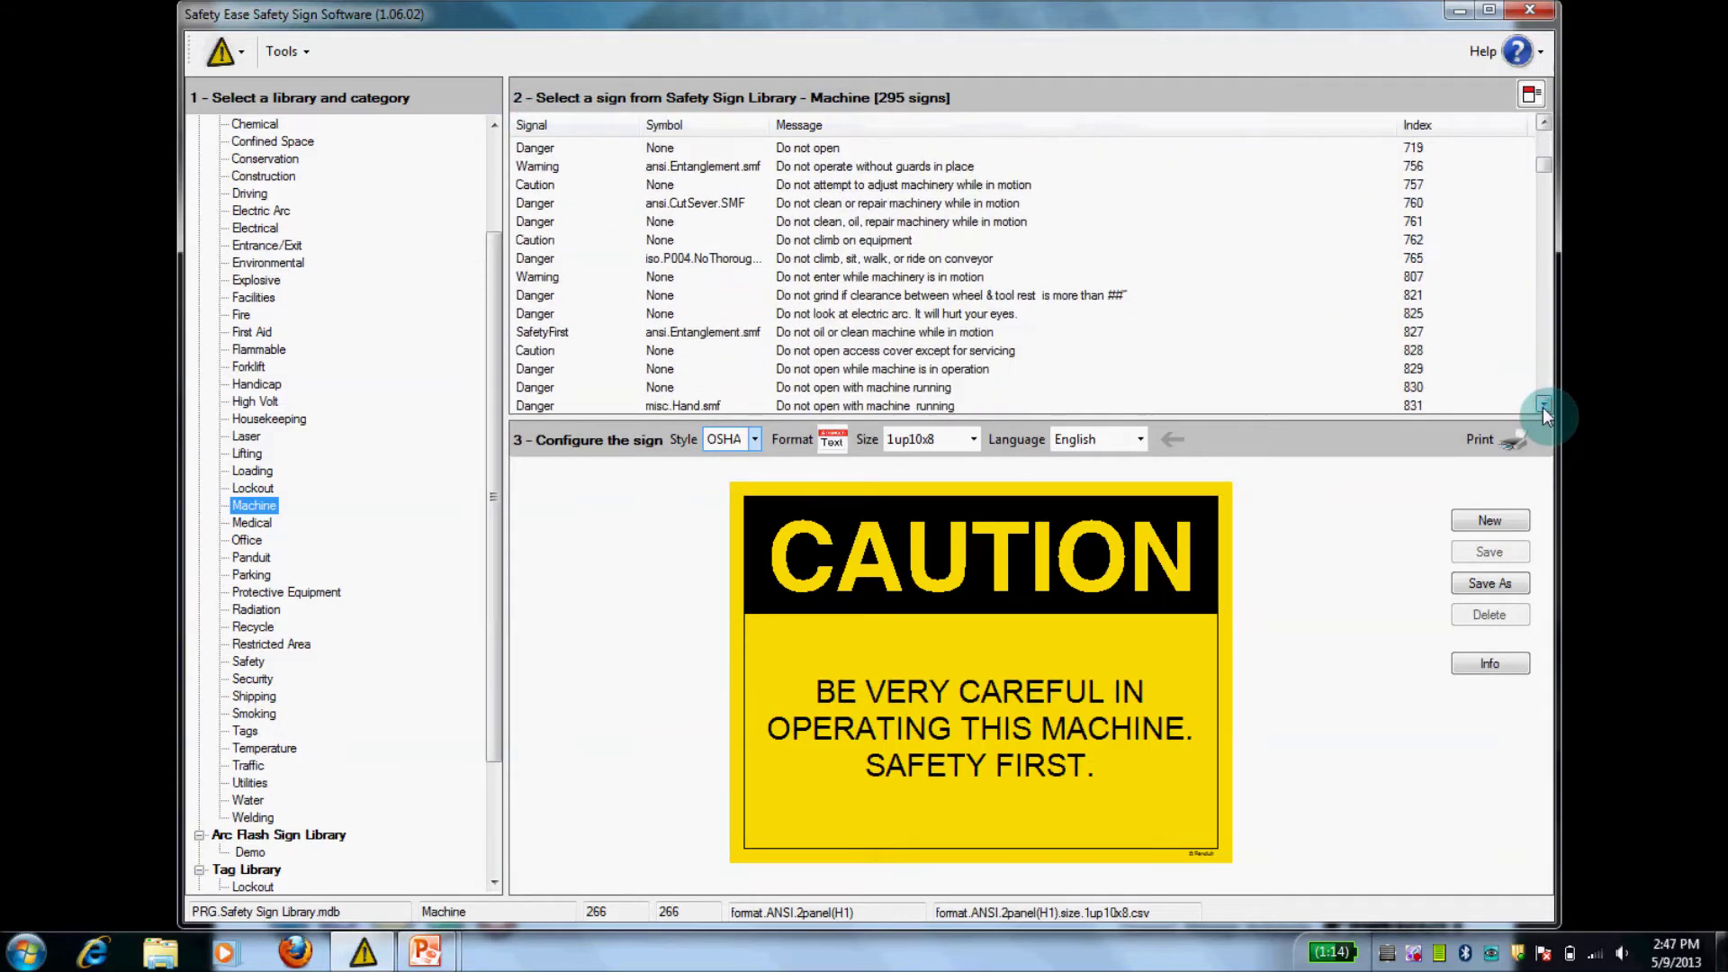
pyautogui.click(800, 169)
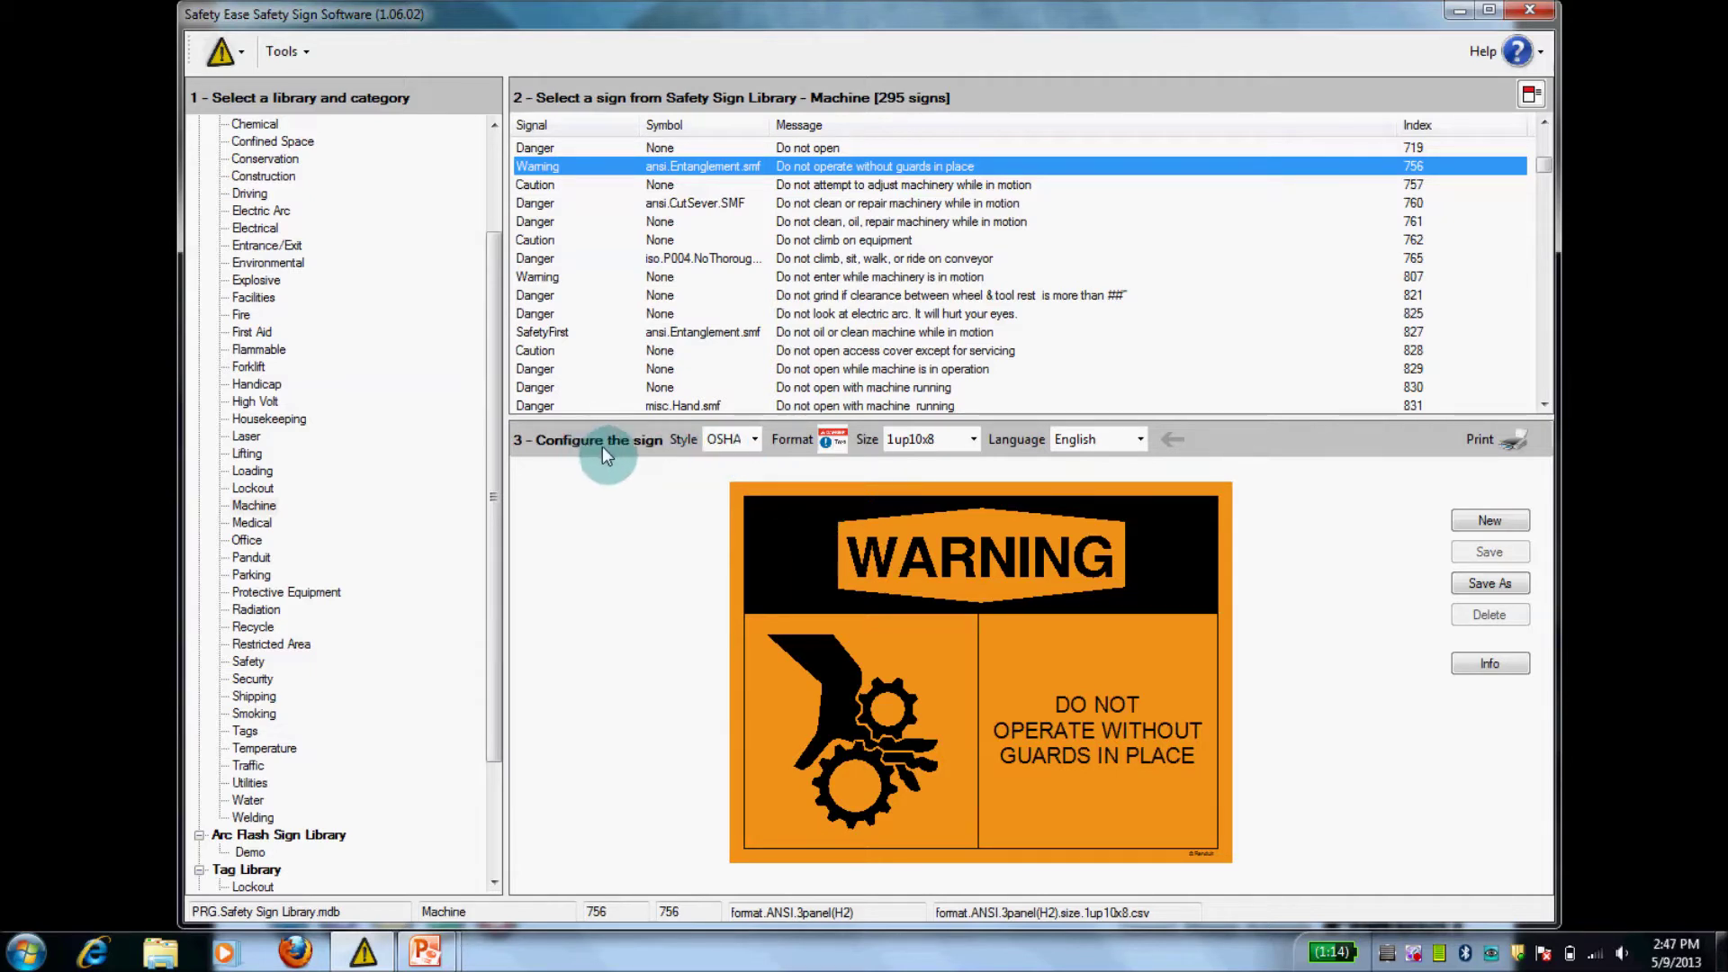
# - Switch the sign to ANSI style and apply the bilingual(H)Spanish format
pyautogui.click(758, 442)
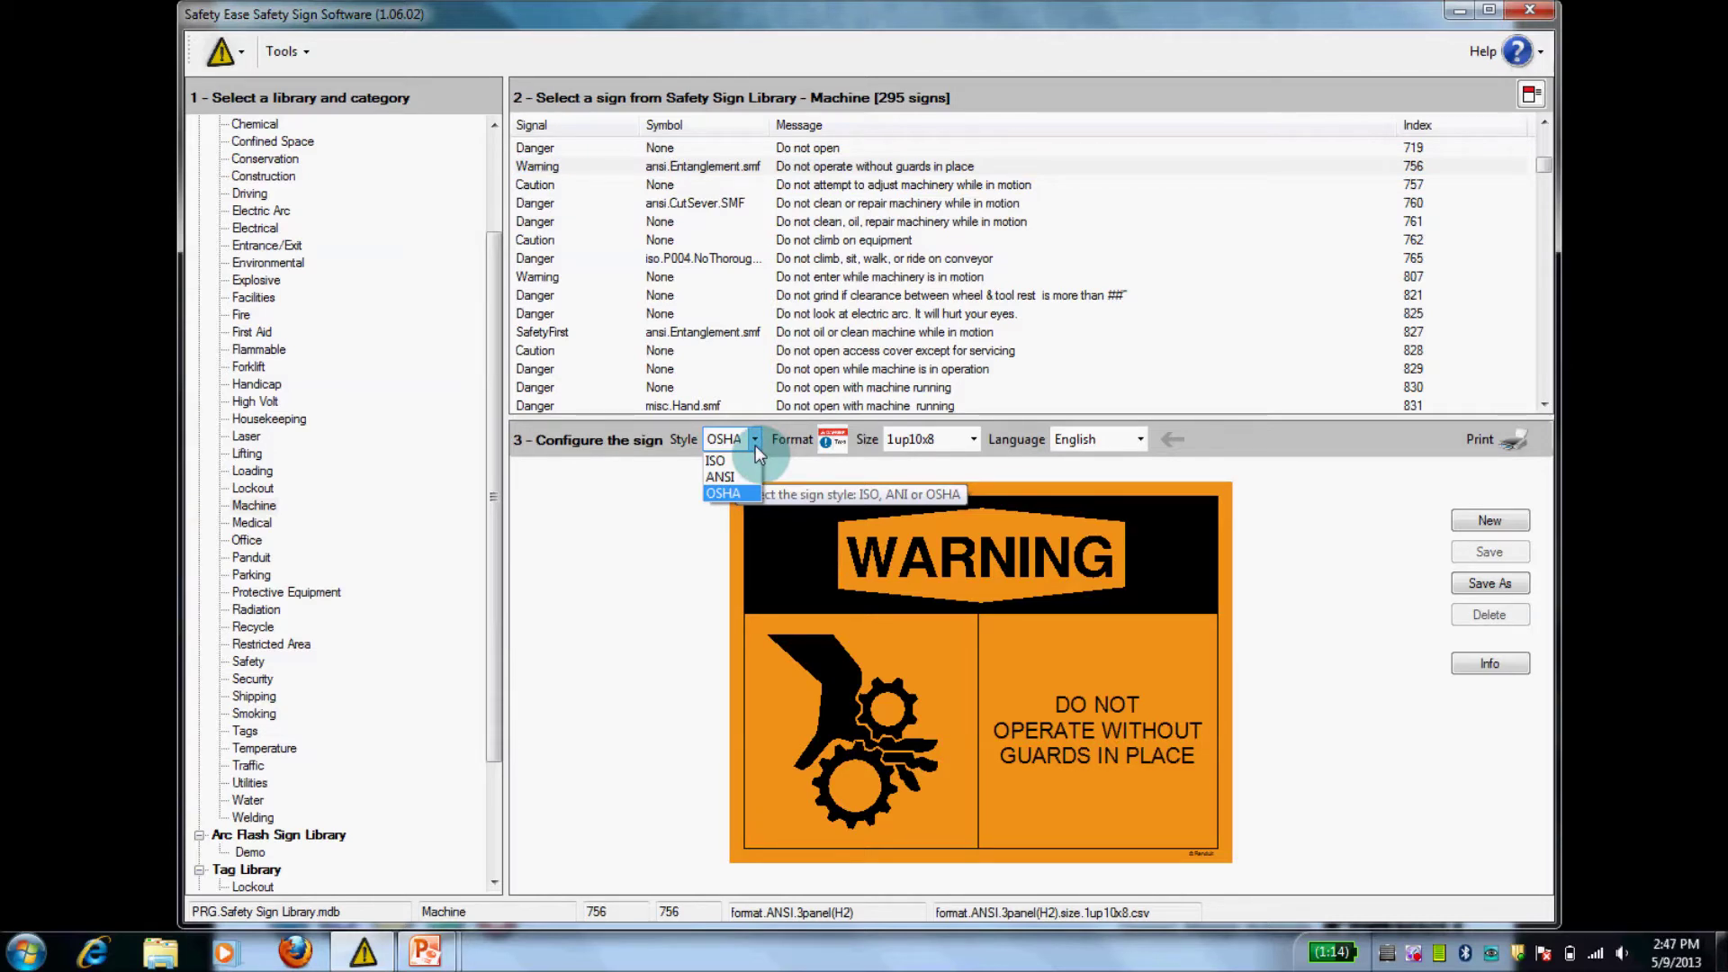
pyautogui.click(719, 477)
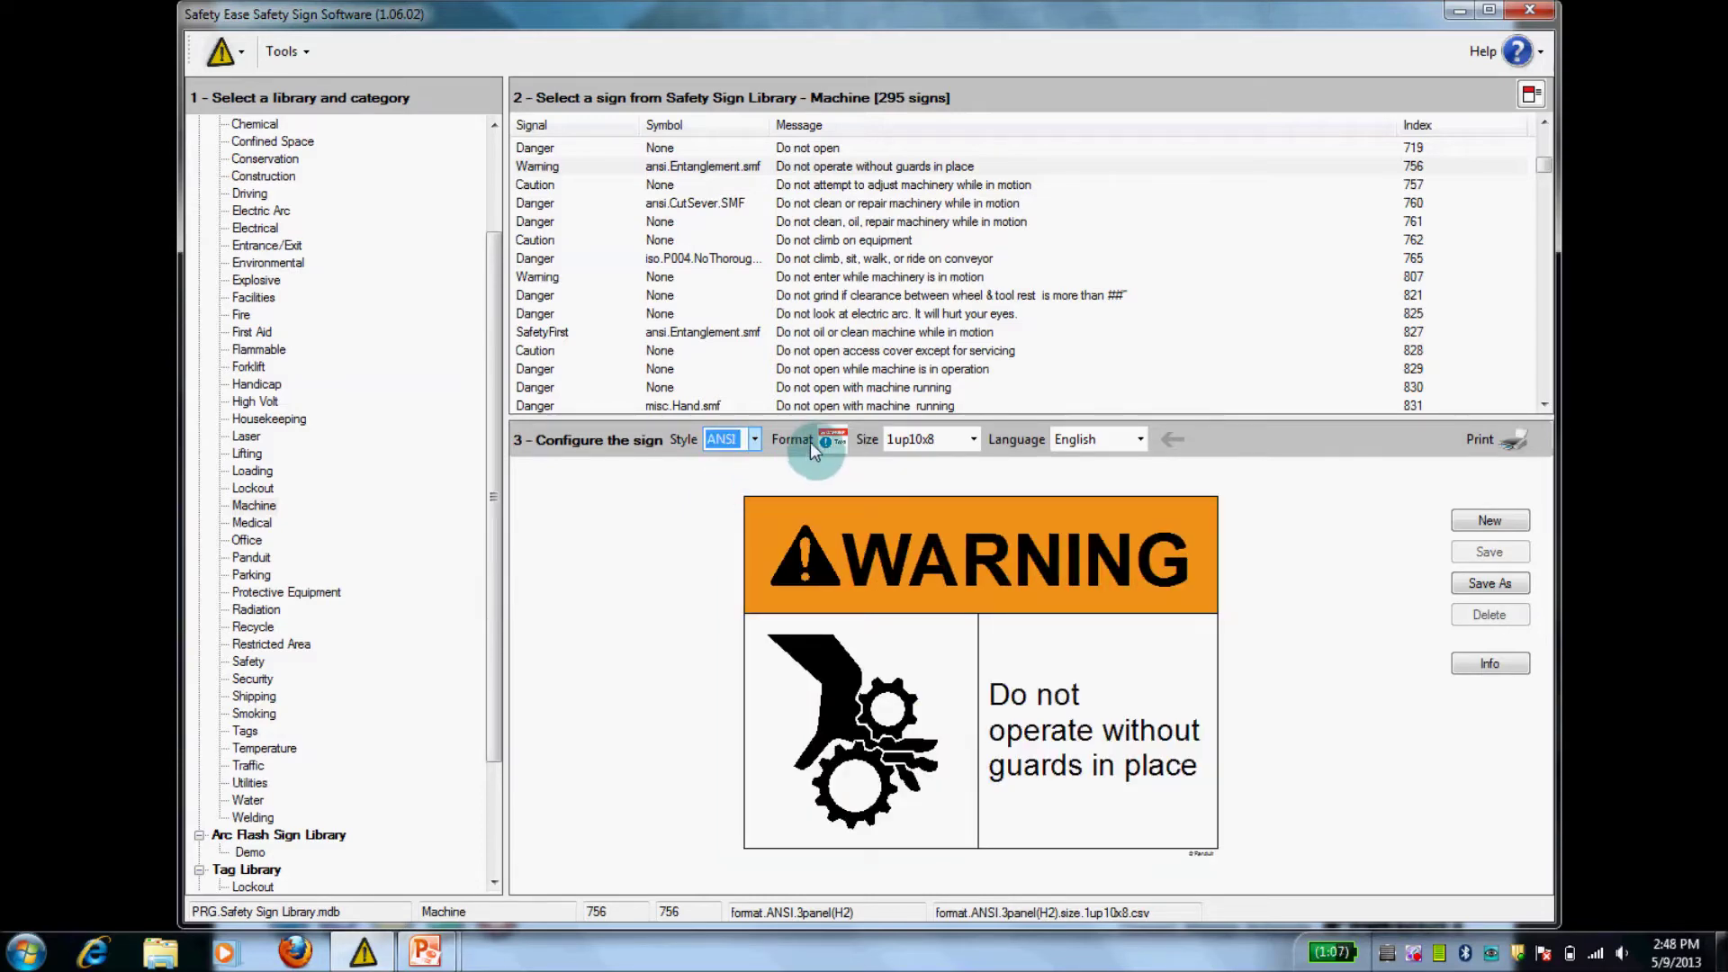
pyautogui.click(819, 441)
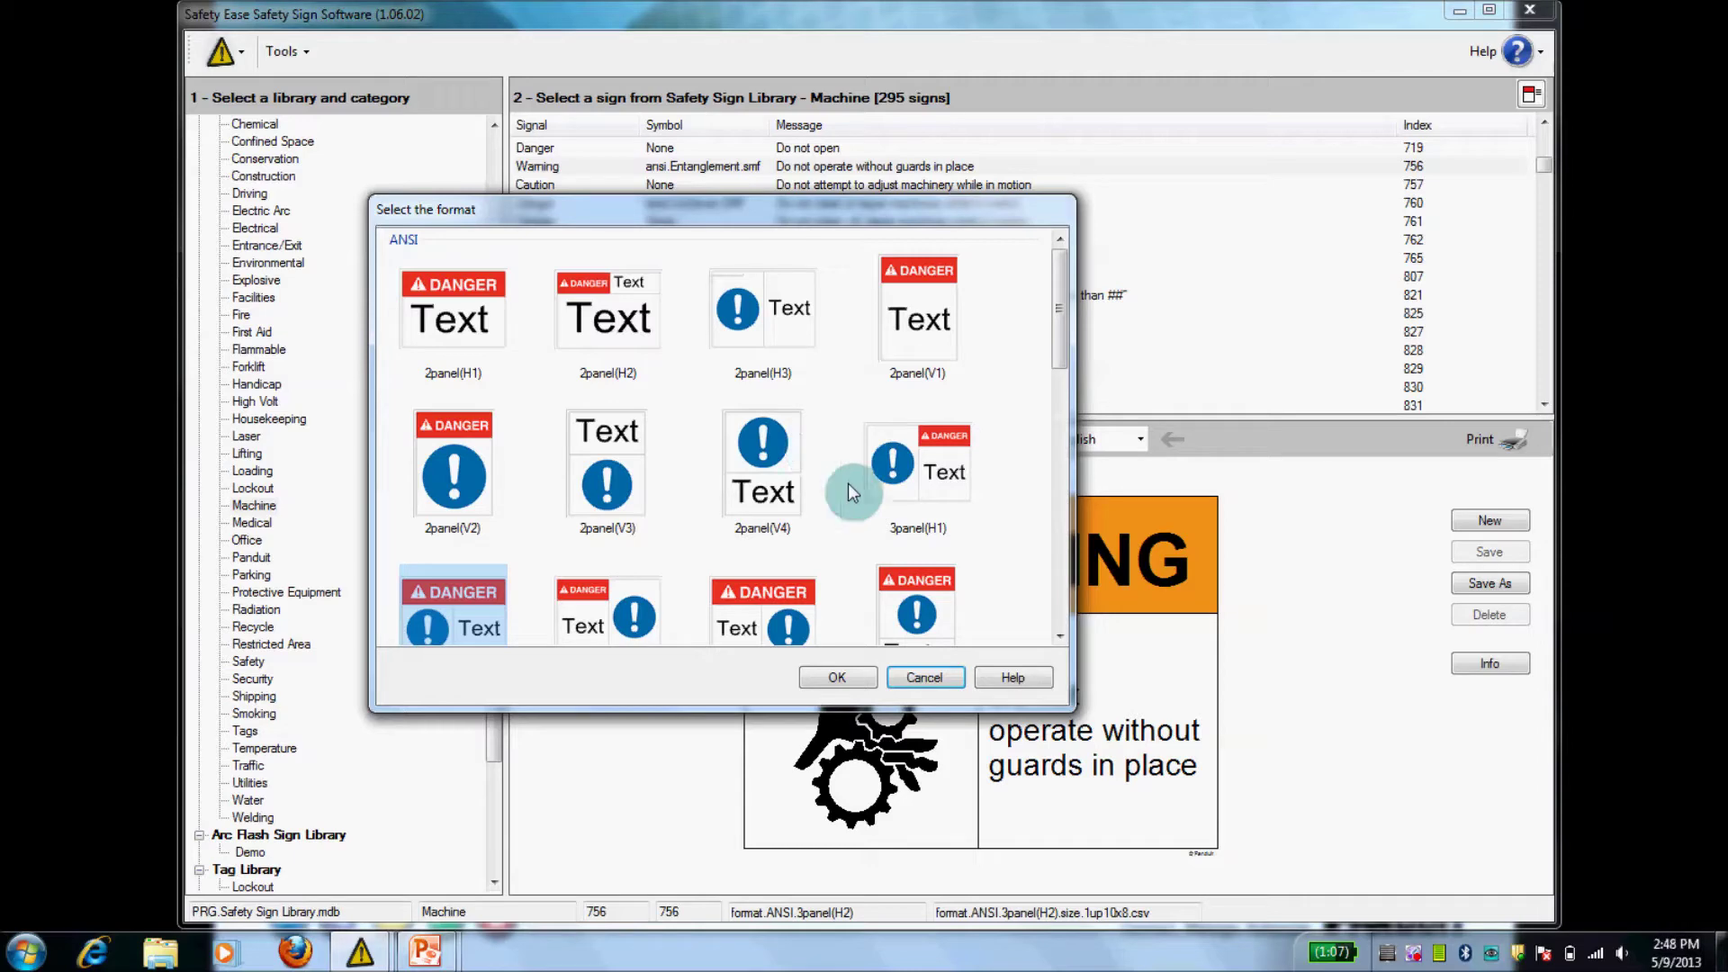
pyautogui.scroll(-2, 1066, 634)
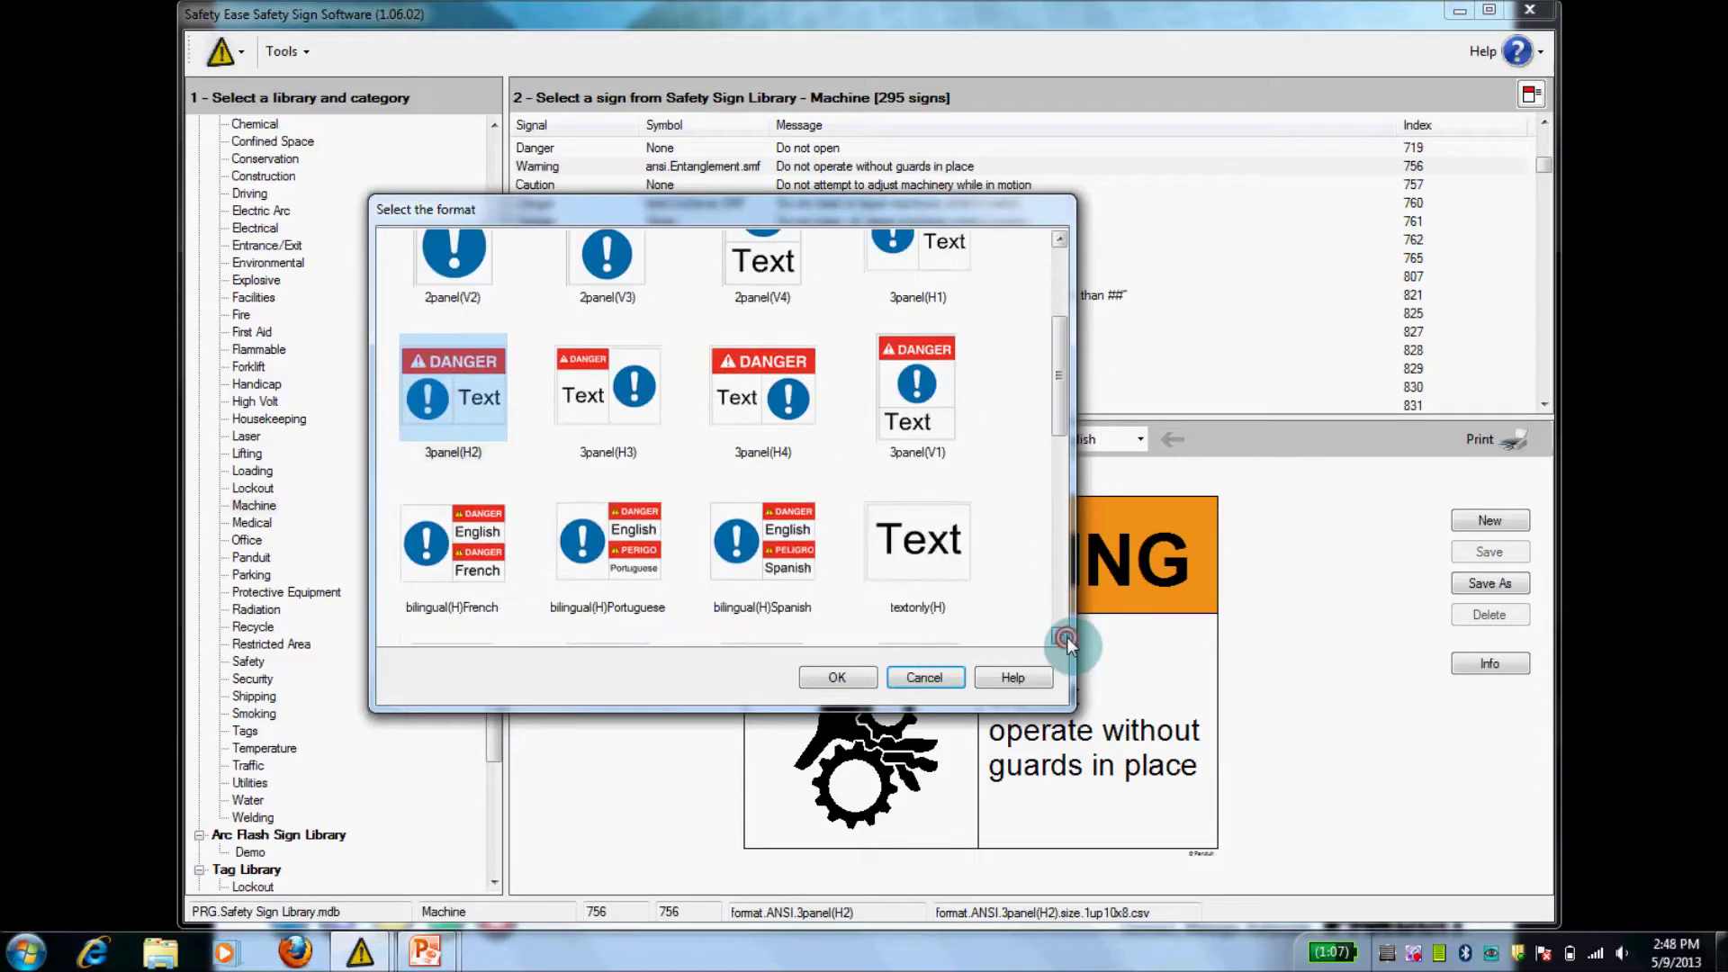
pyautogui.scroll(-2, 1065, 633)
pyautogui.scroll(-2, 1064, 634)
pyautogui.click(786, 406)
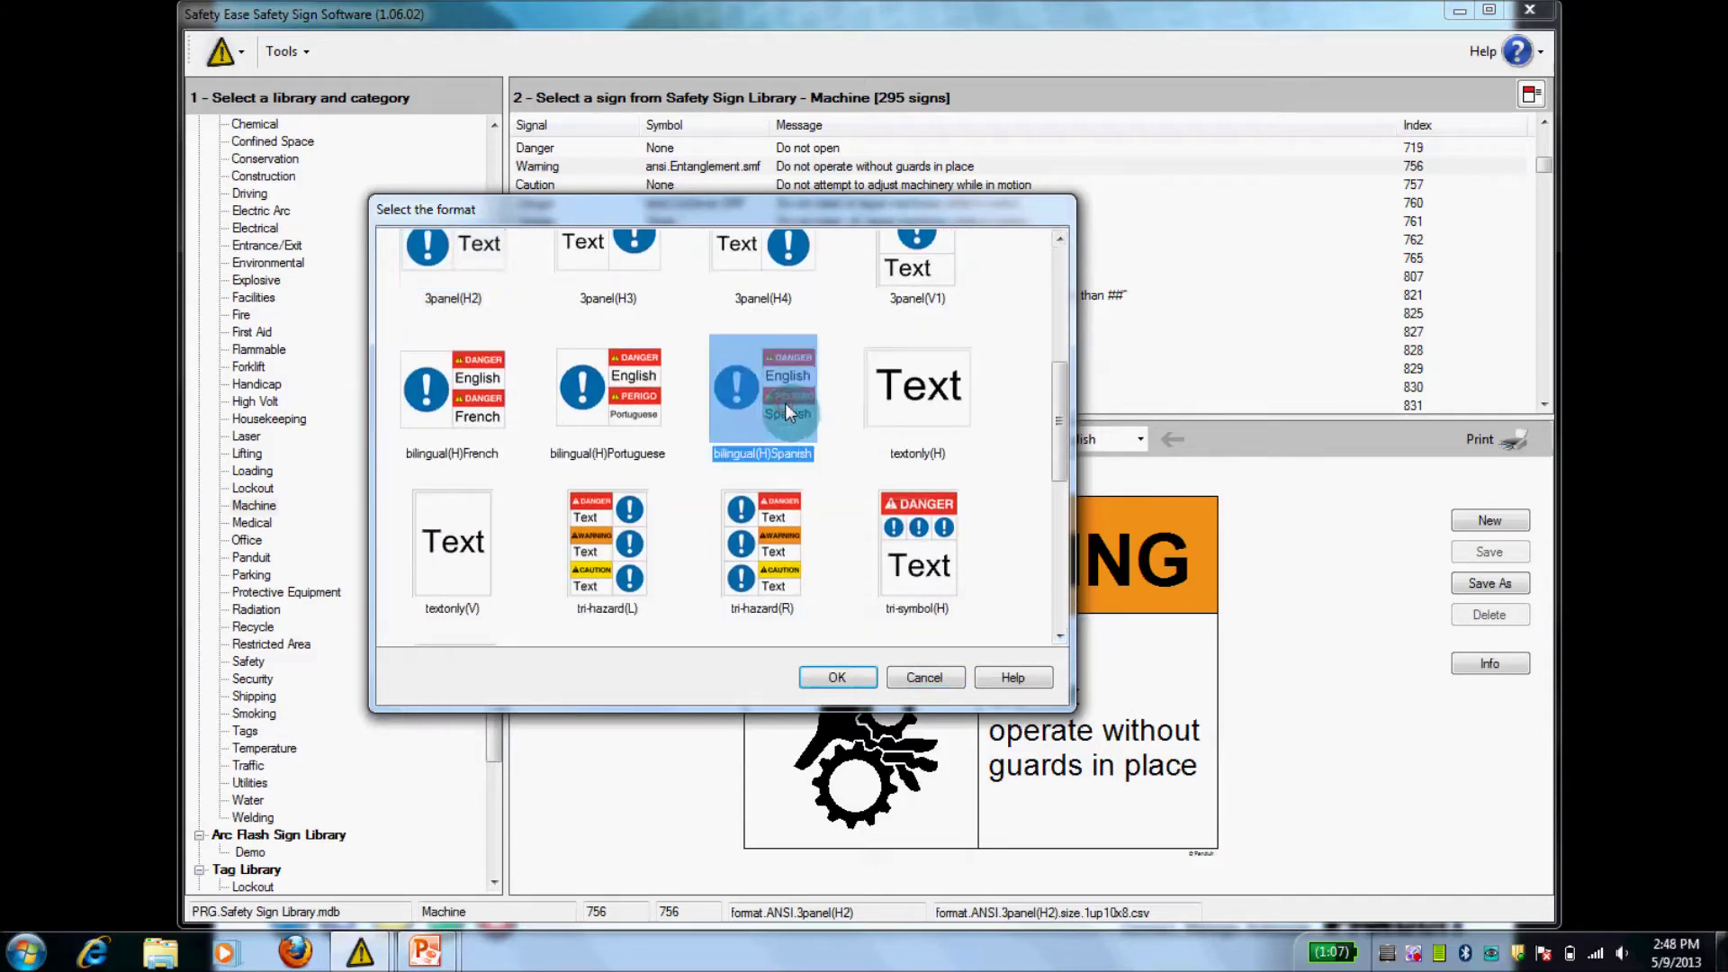
pyautogui.click(826, 676)
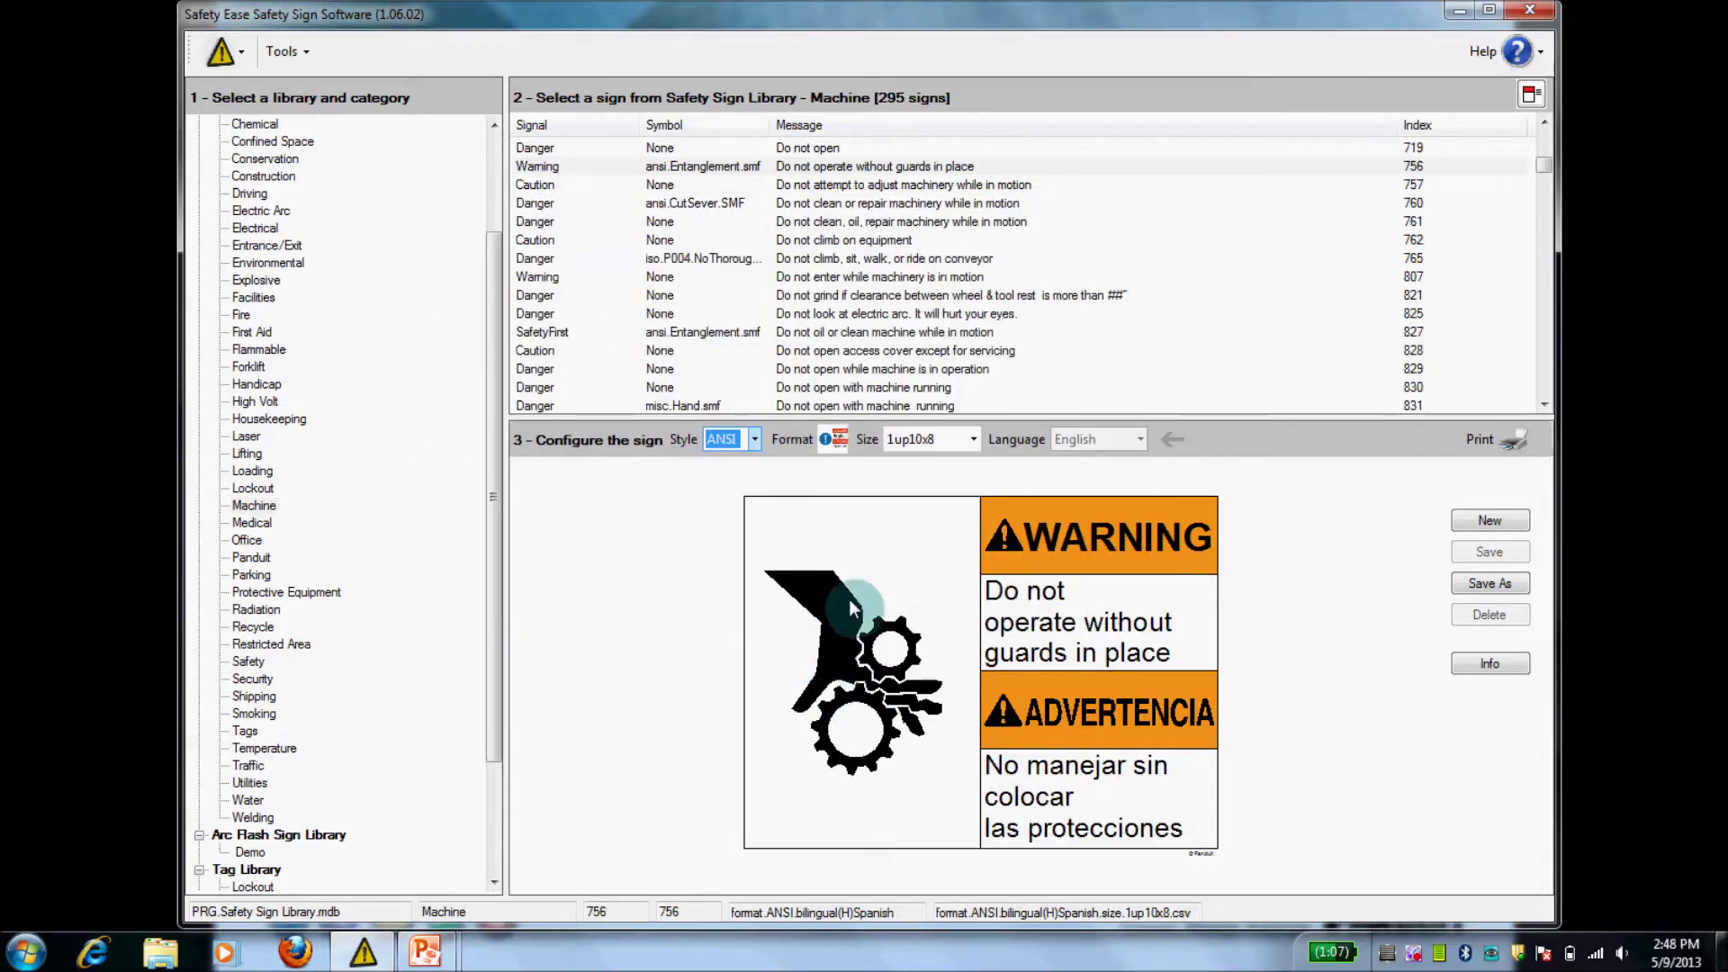
pyautogui.click(804, 441)
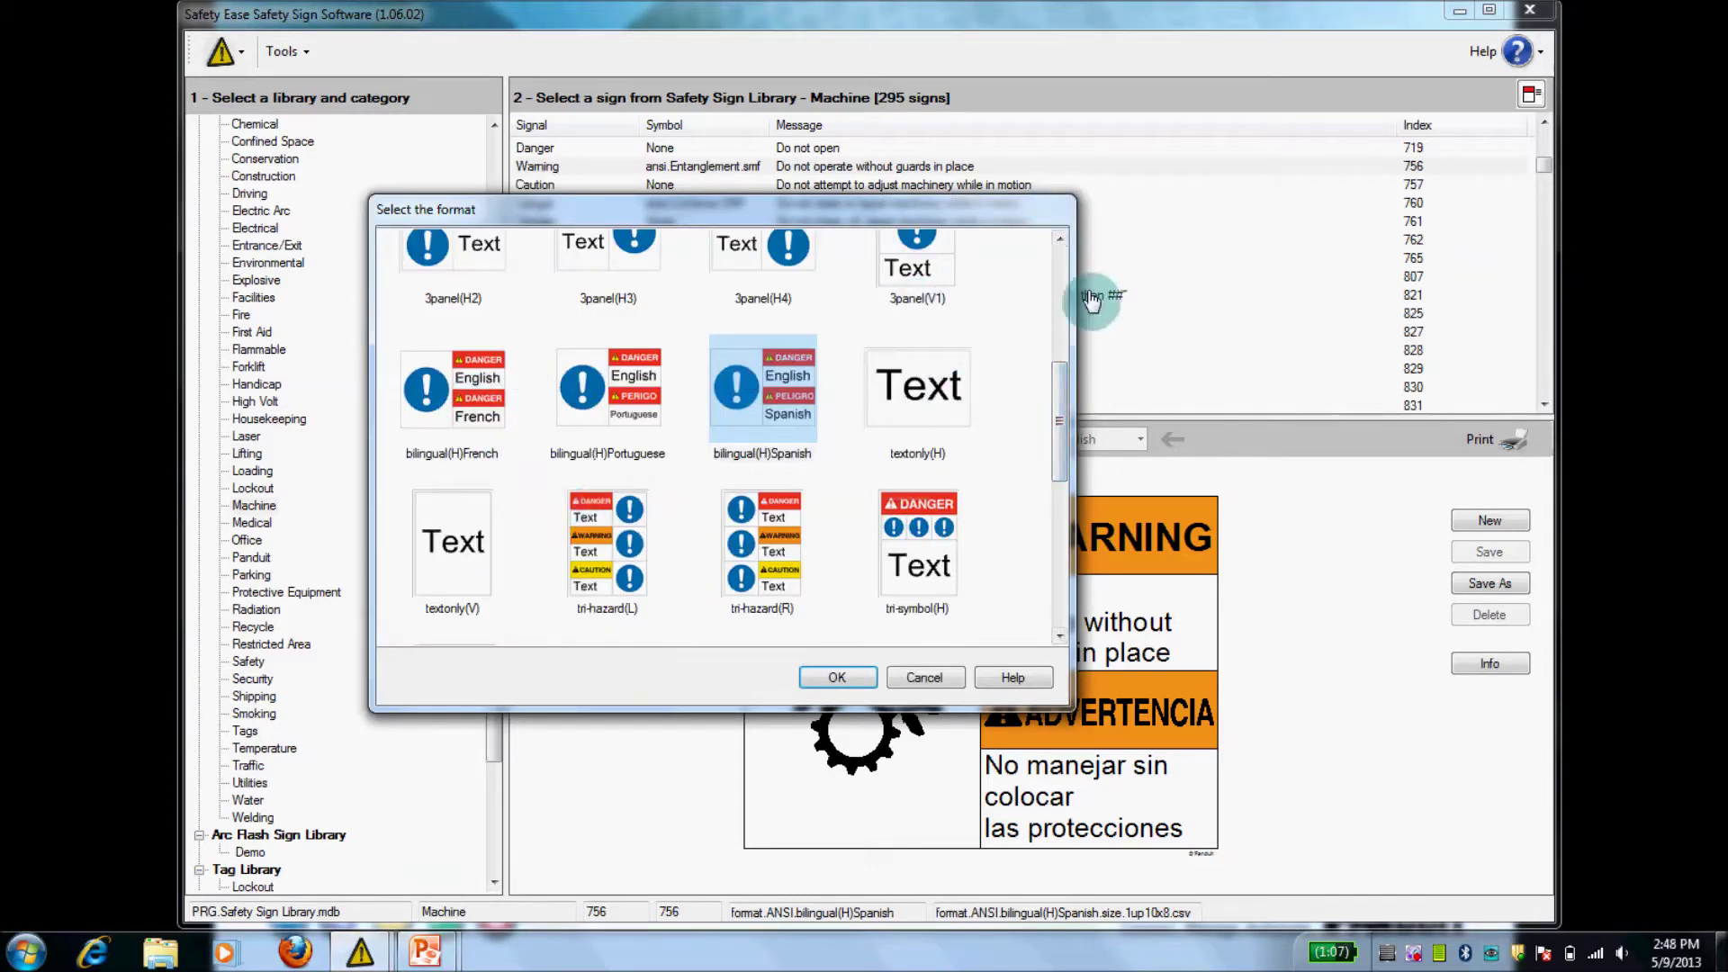
# - Apply the 3panel(H2) three-panel layout to the ANSI warning sign
pyautogui.click(1060, 252)
pyautogui.click(466, 606)
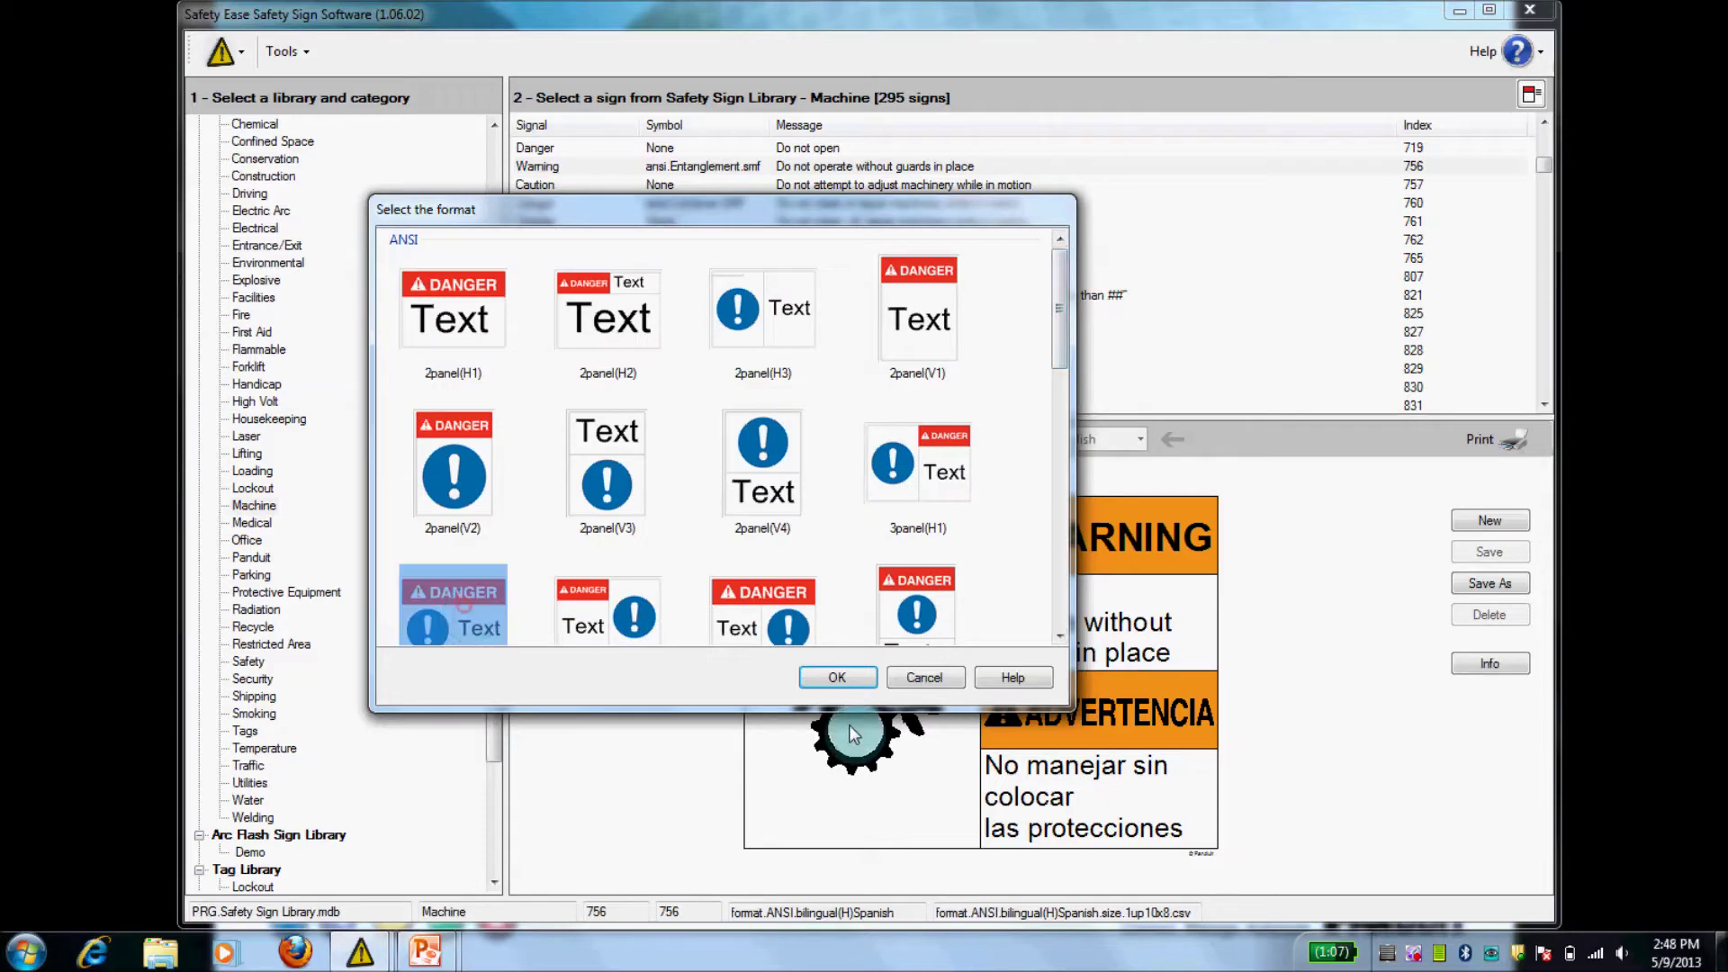
pyautogui.click(850, 688)
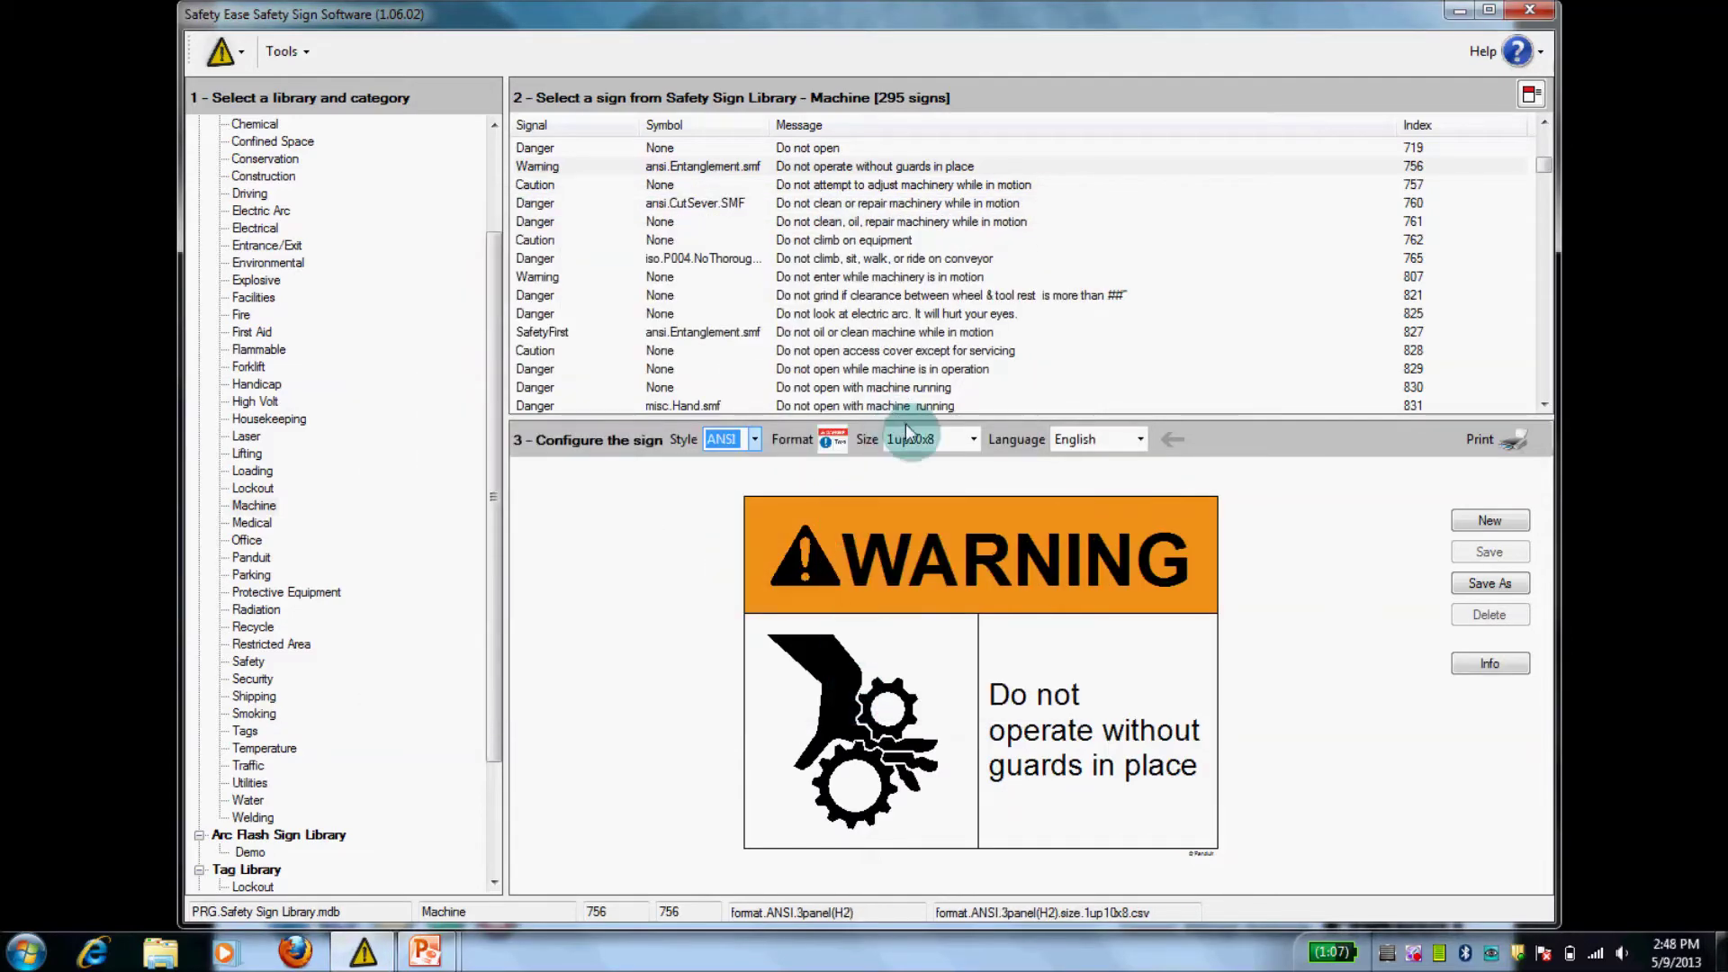
pyautogui.click(975, 444)
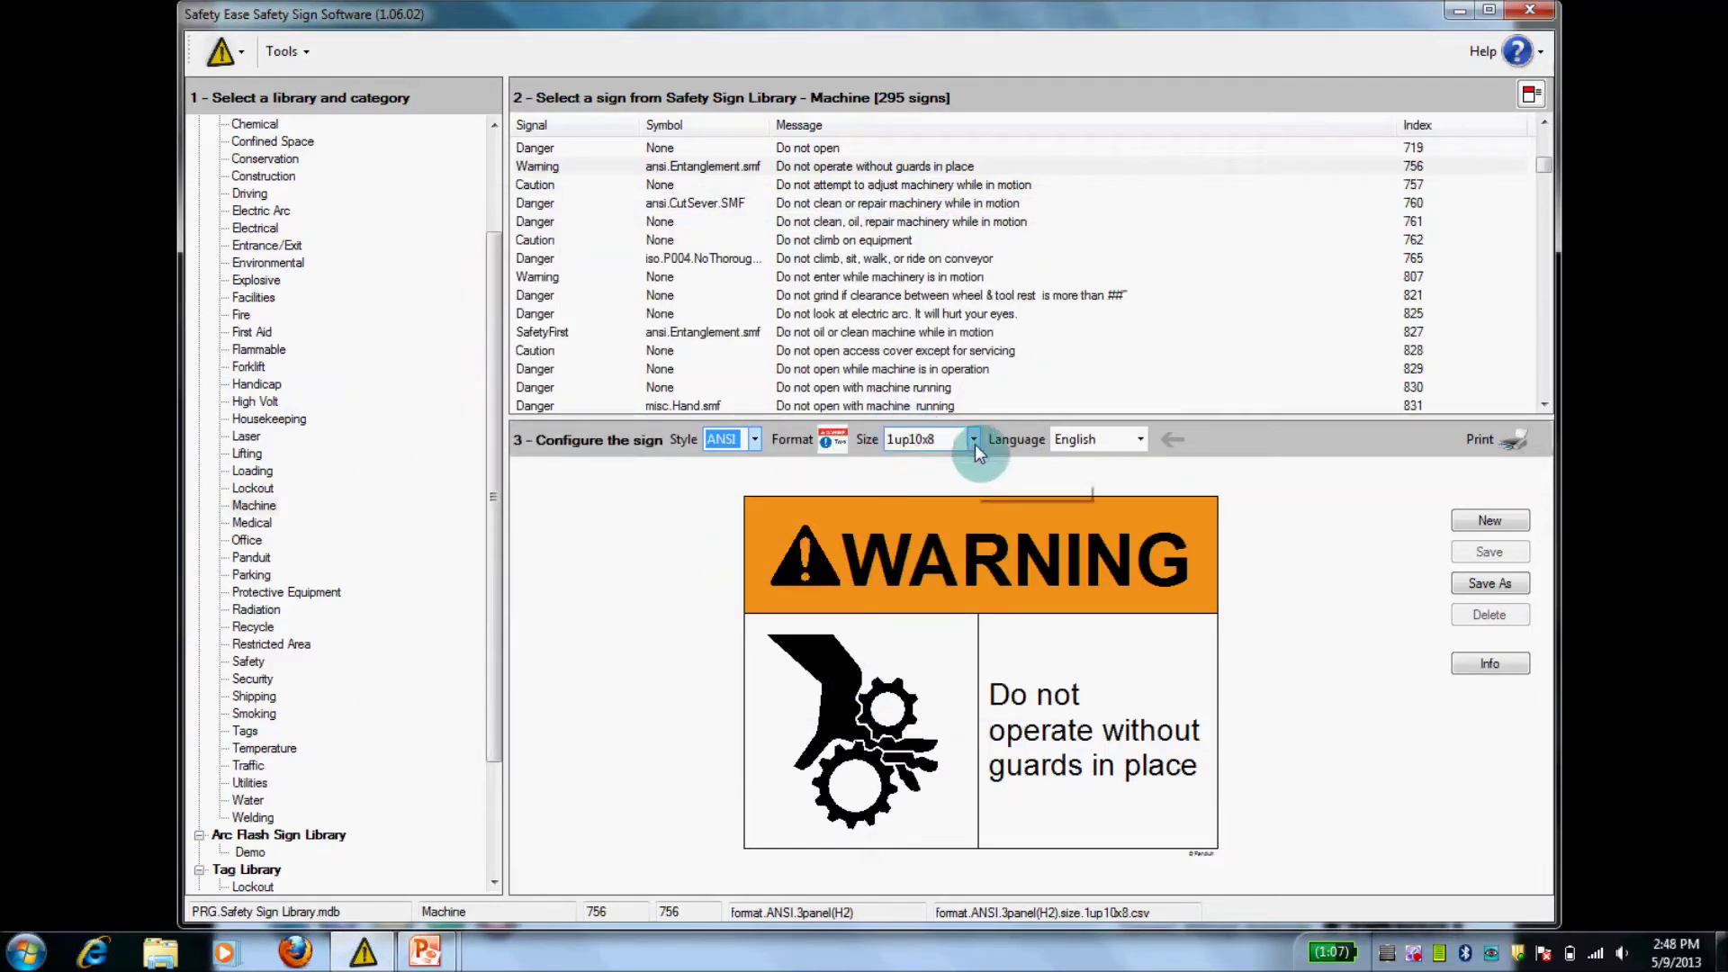
# - Preview the sign in French as AVERTISSEMENT, then set the language back to English
pyautogui.click(1143, 437)
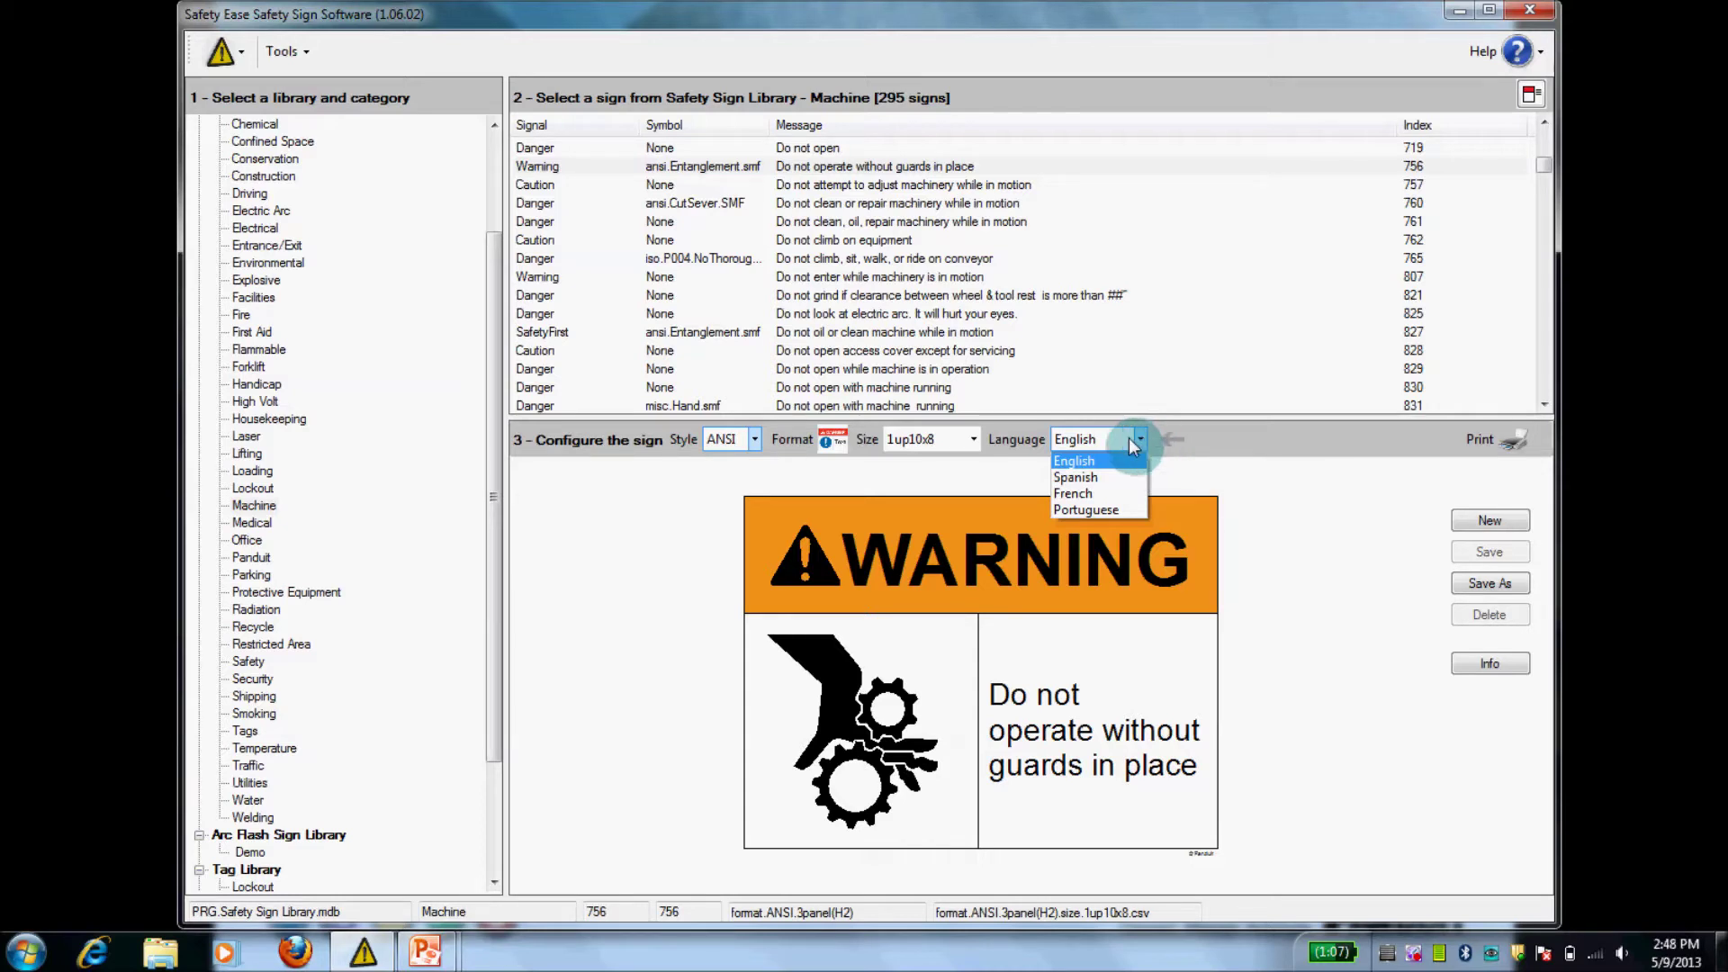
pyautogui.click(1072, 494)
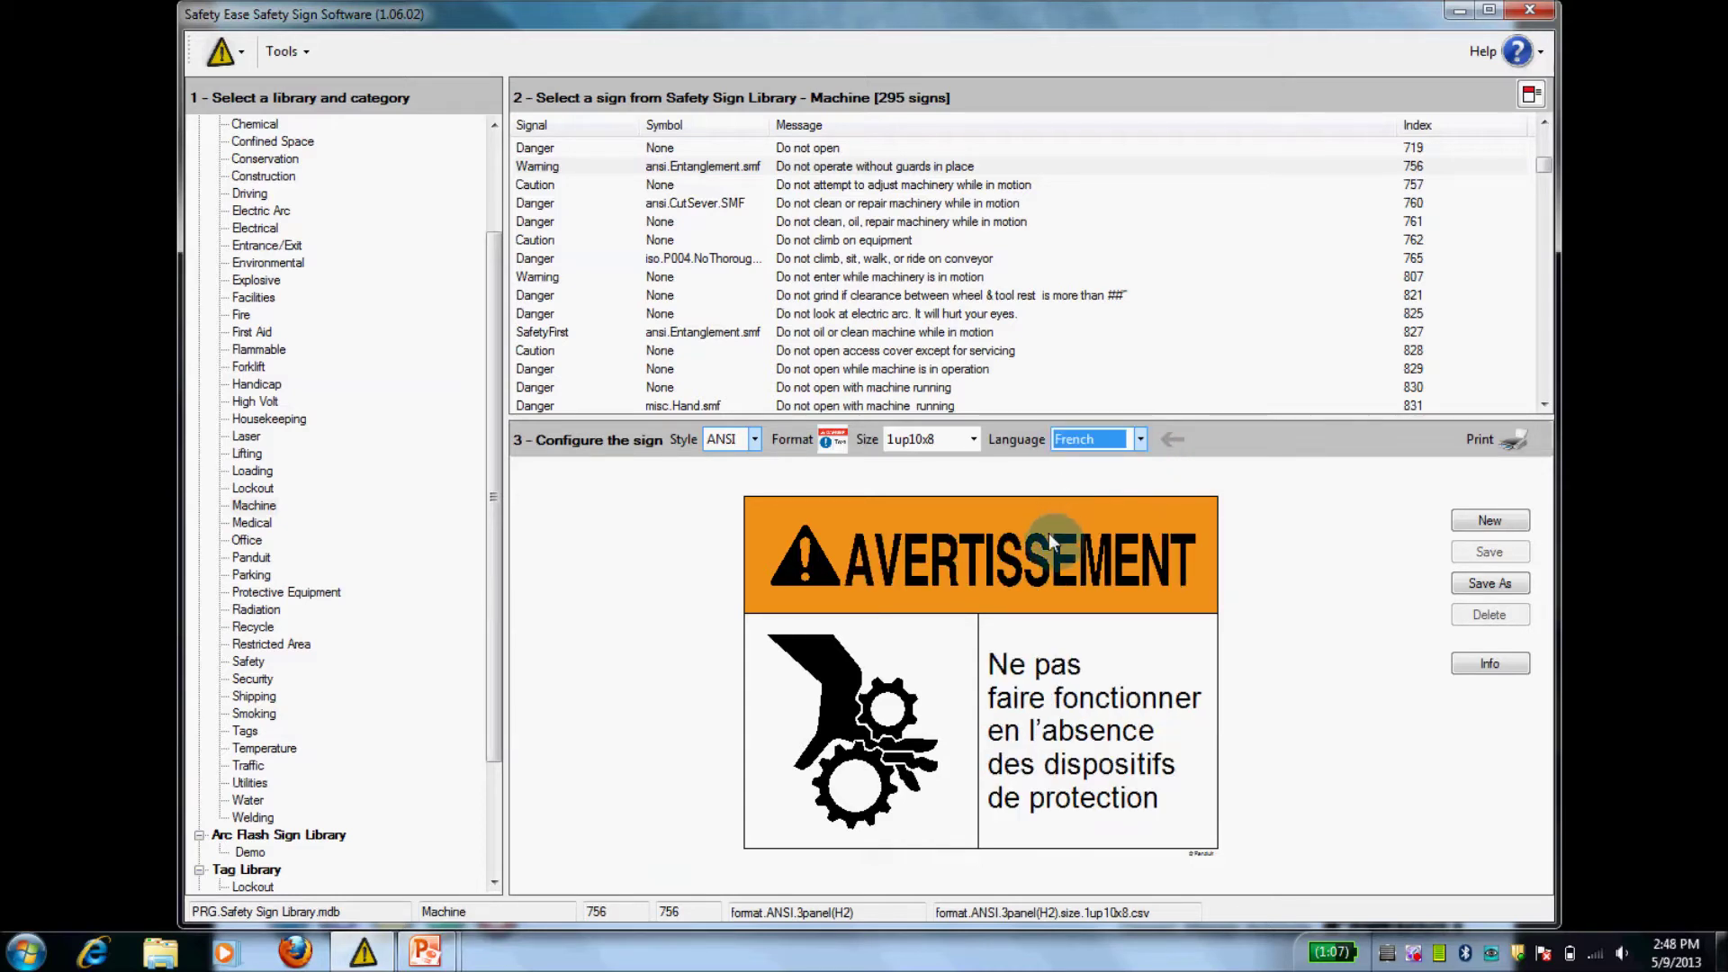
pyautogui.click(1136, 439)
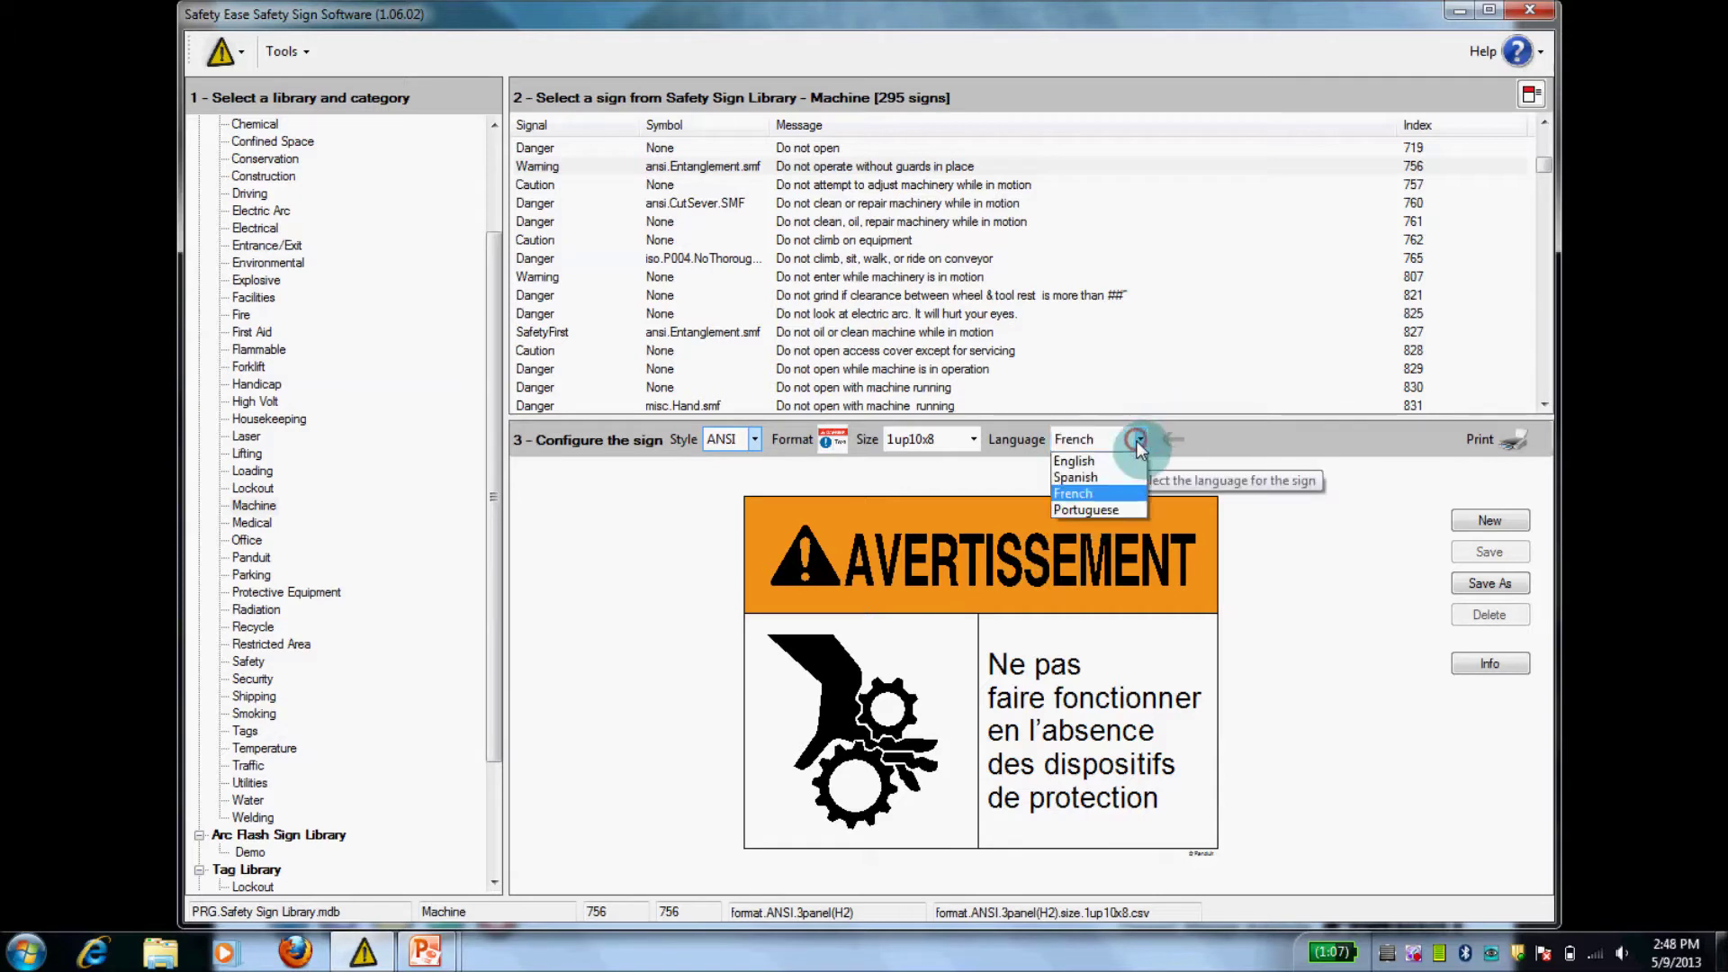
pyautogui.click(1108, 464)
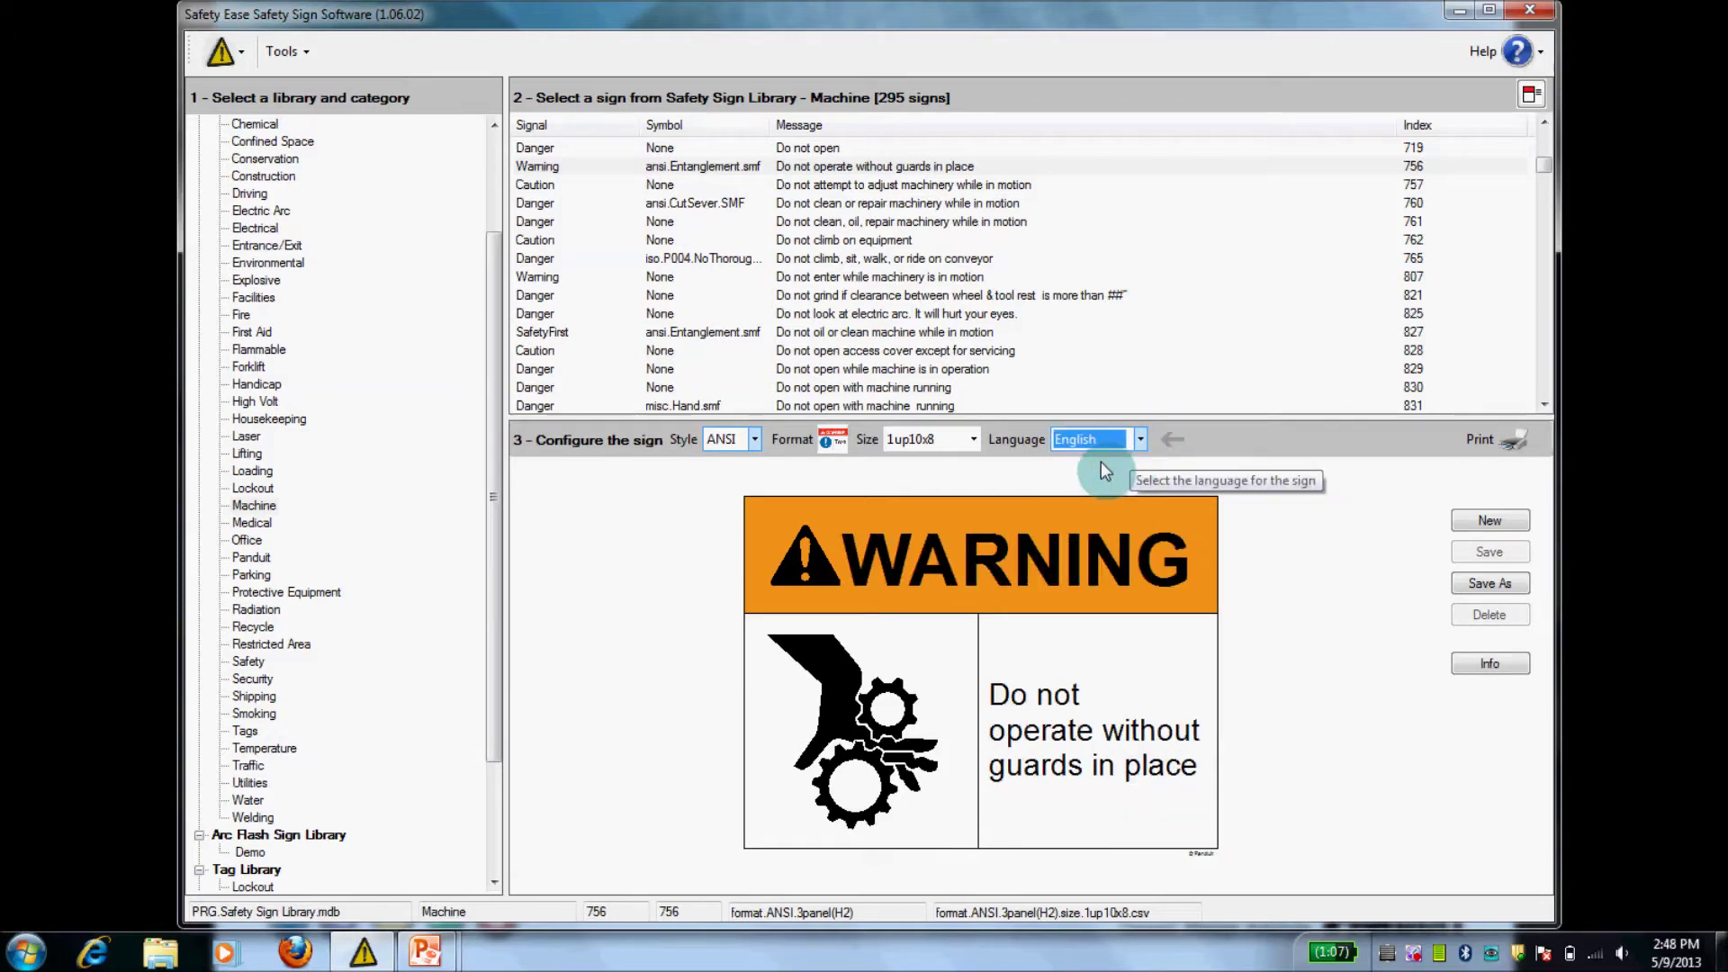
pyautogui.click(974, 441)
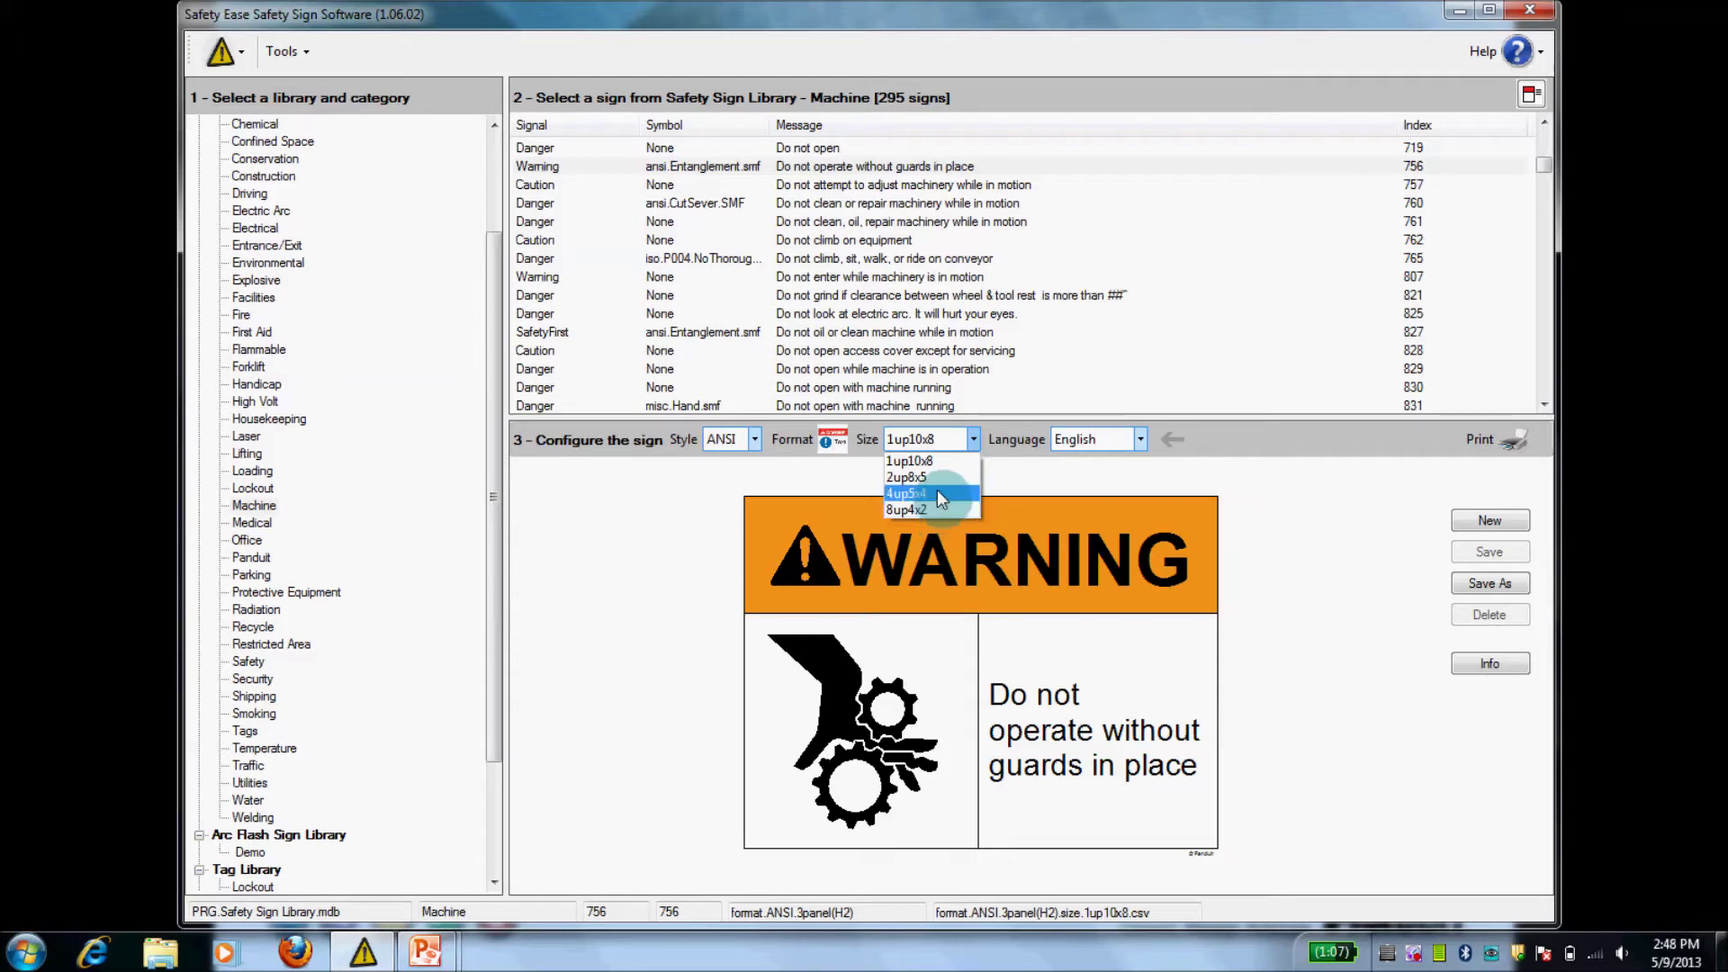
pyautogui.click(937, 493)
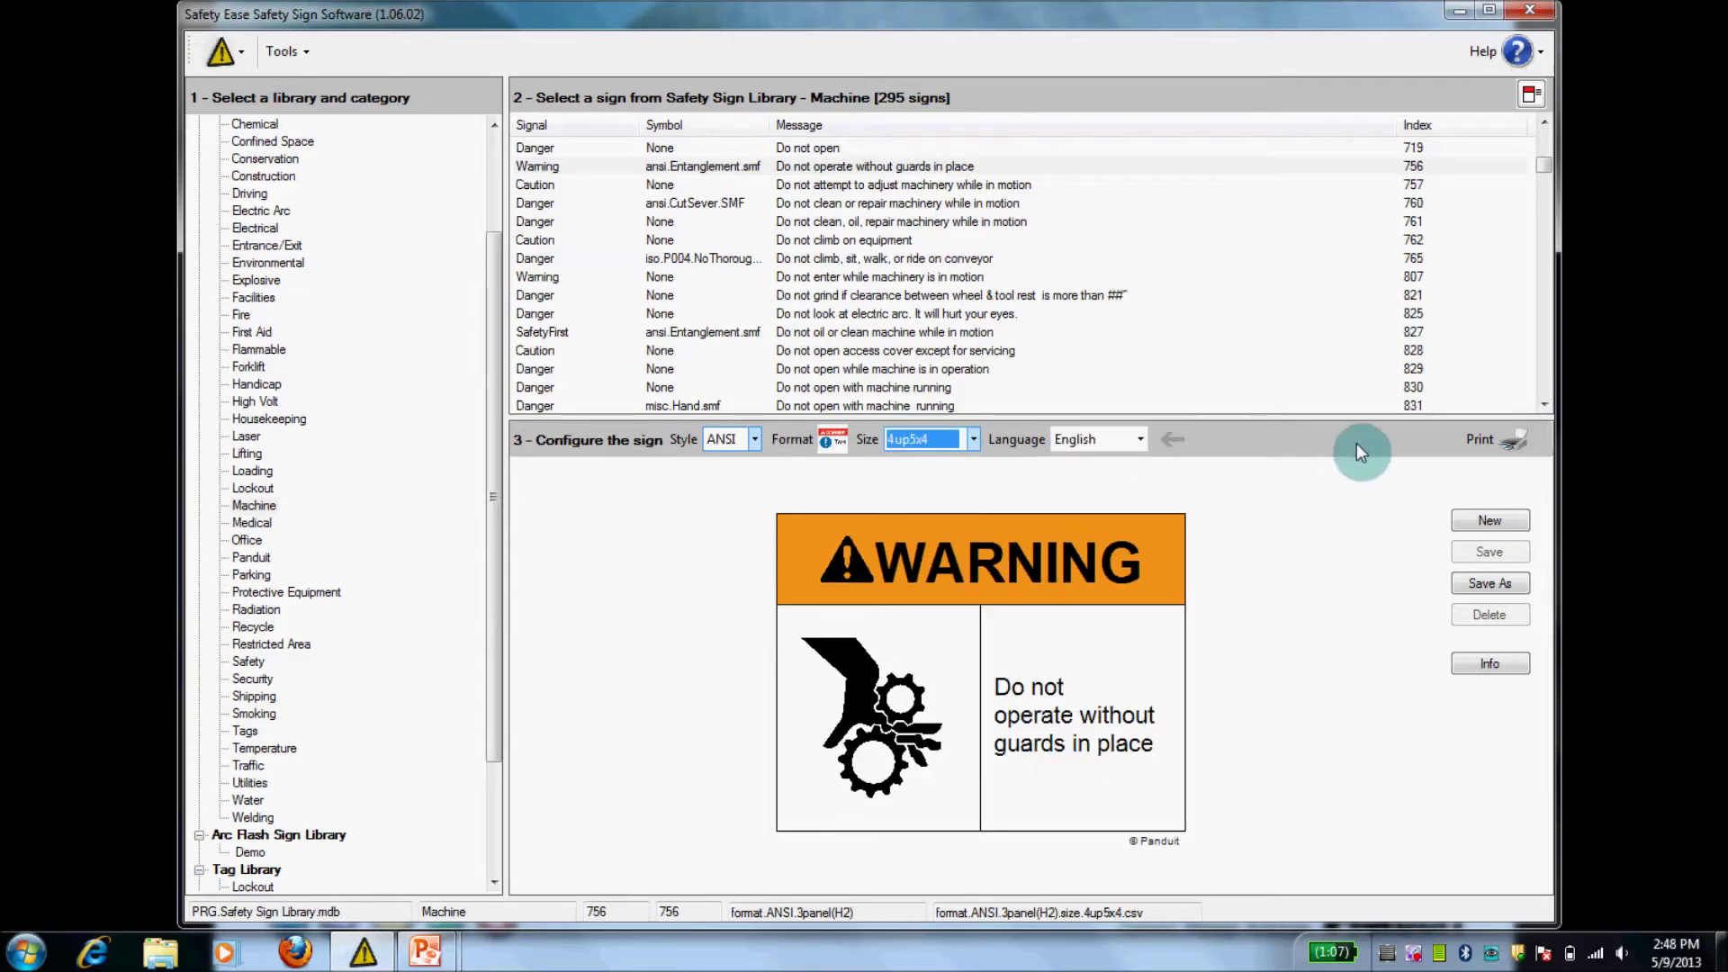
pyautogui.click(1503, 437)
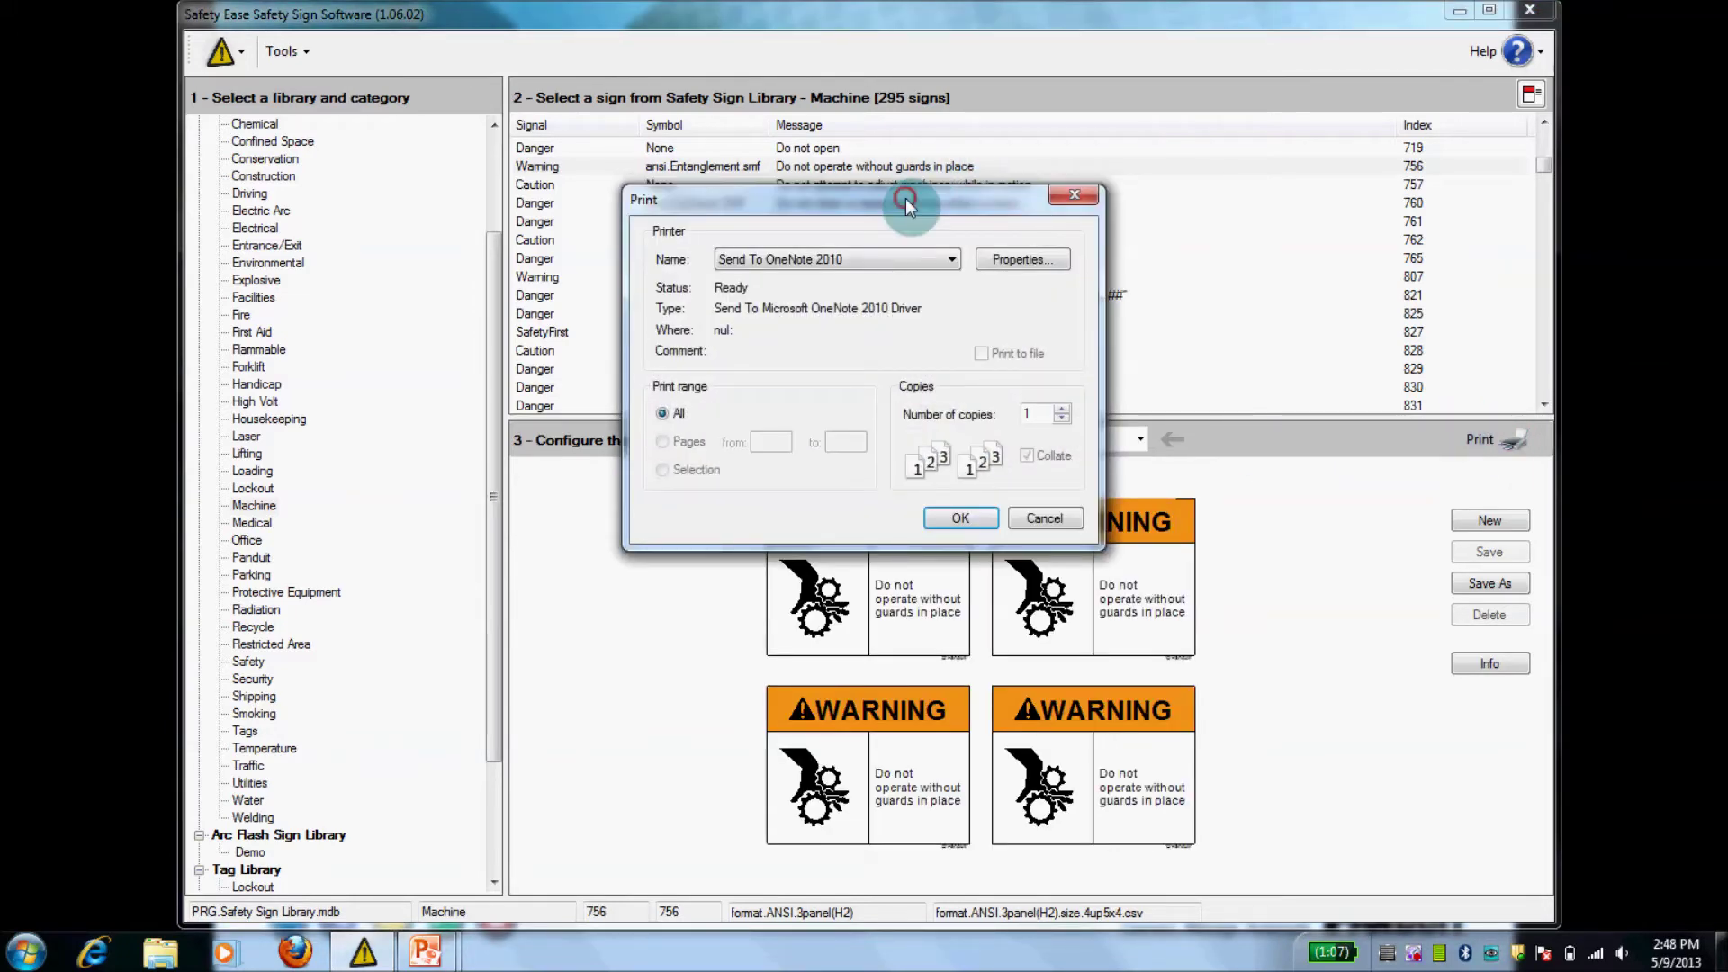
pyautogui.moveTo(907, 199); pyautogui.dragTo(812, 153)
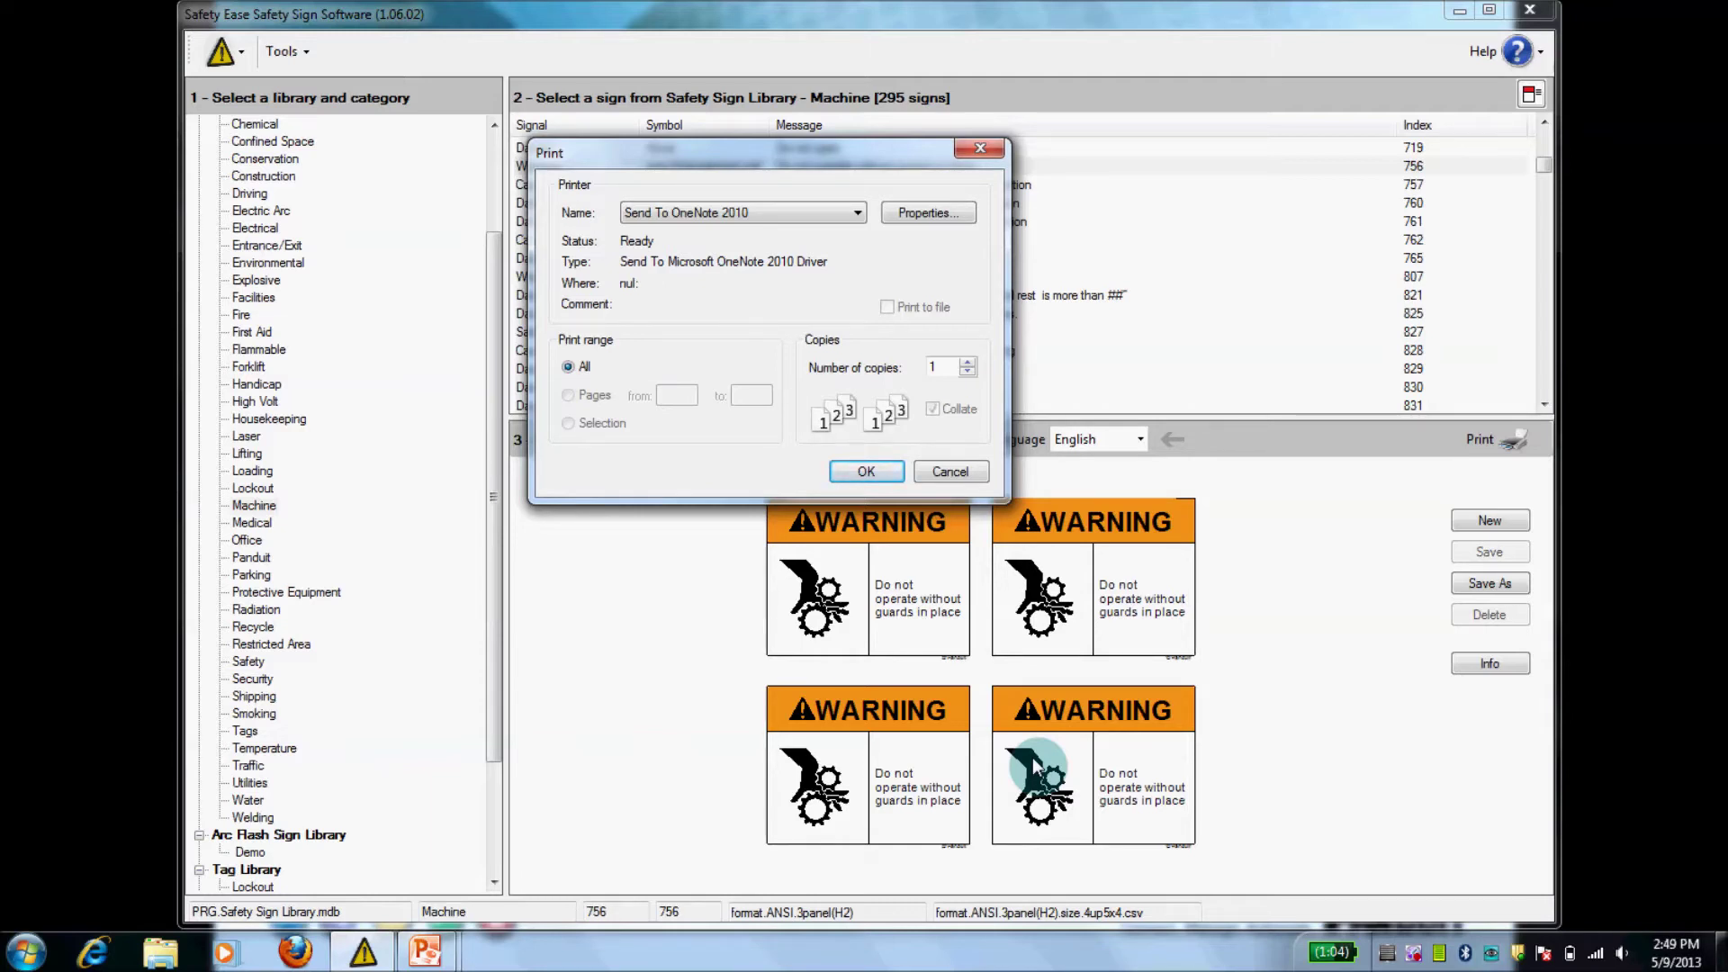
pyautogui.click(945, 470)
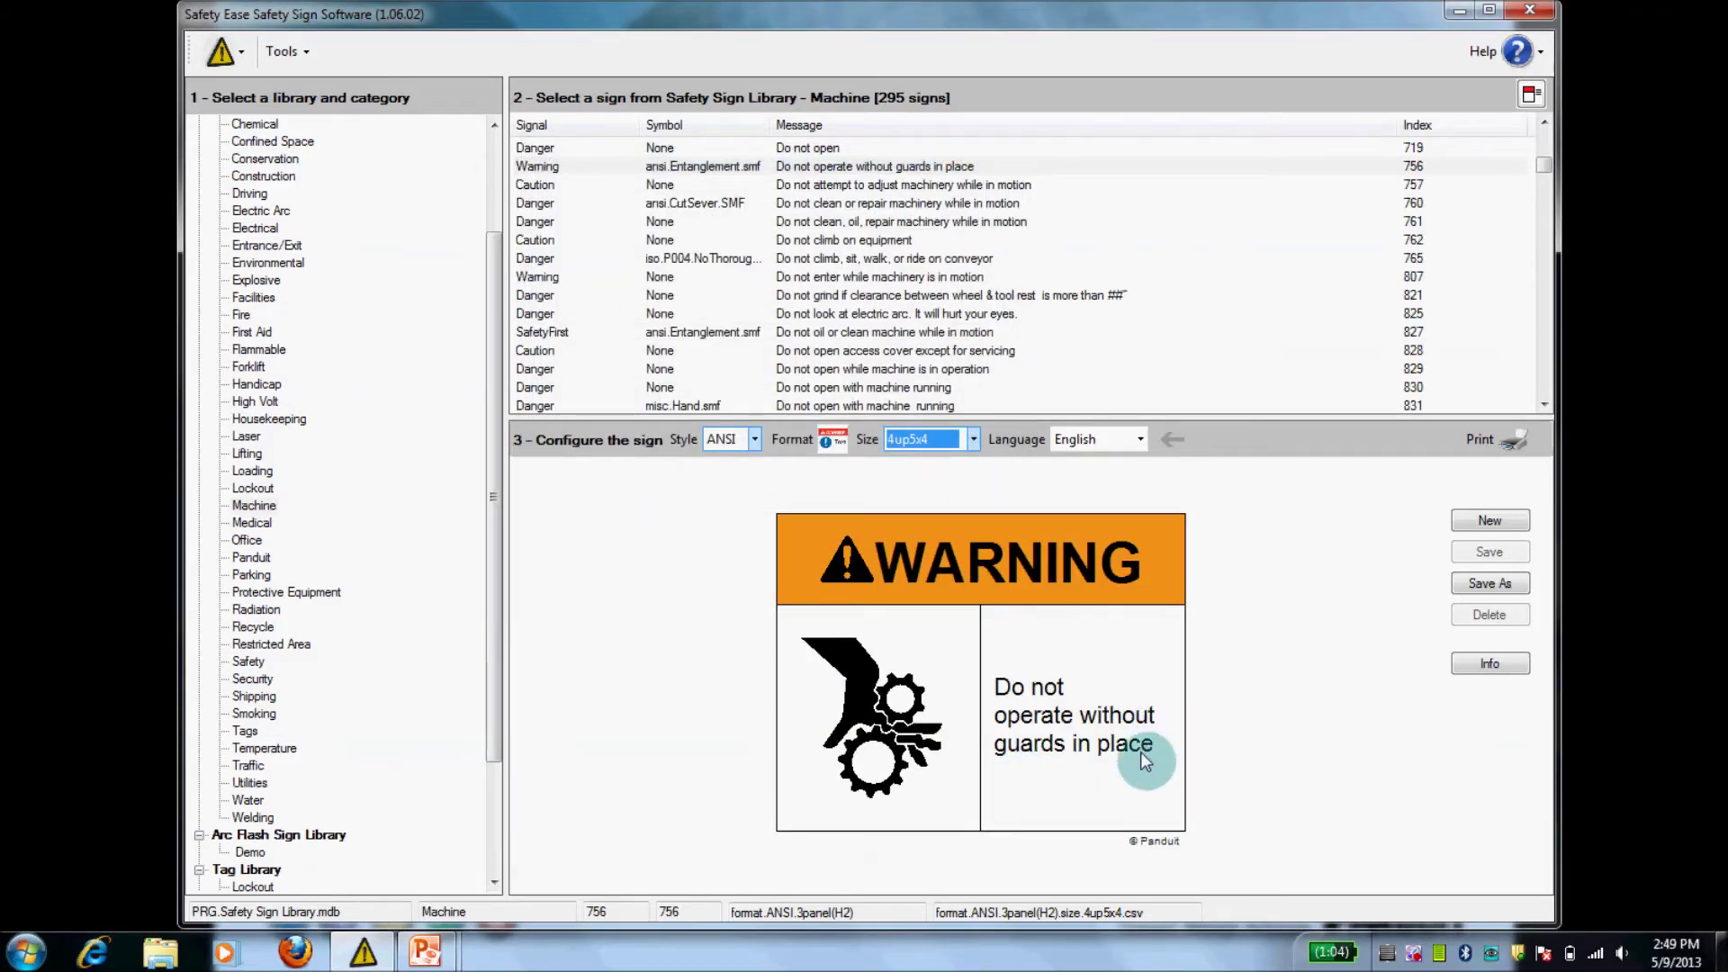
# - Set the sign header to the ANSI CAUTION signal word
pyautogui.click(982, 570)
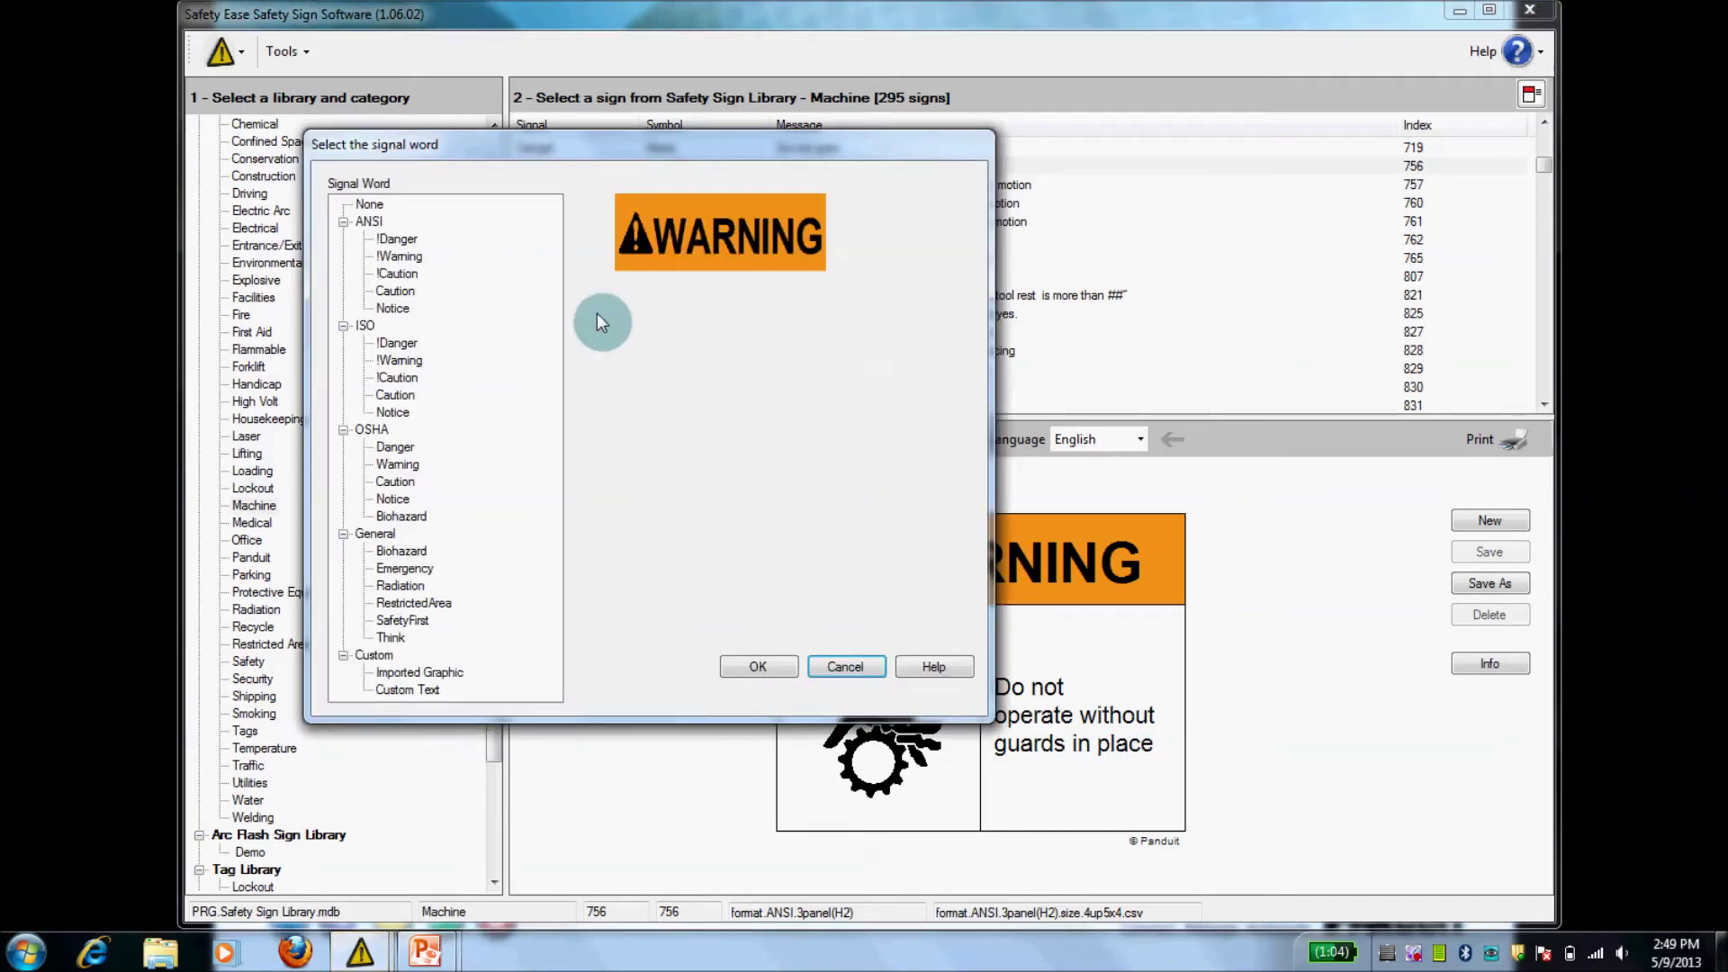
pyautogui.click(379, 274)
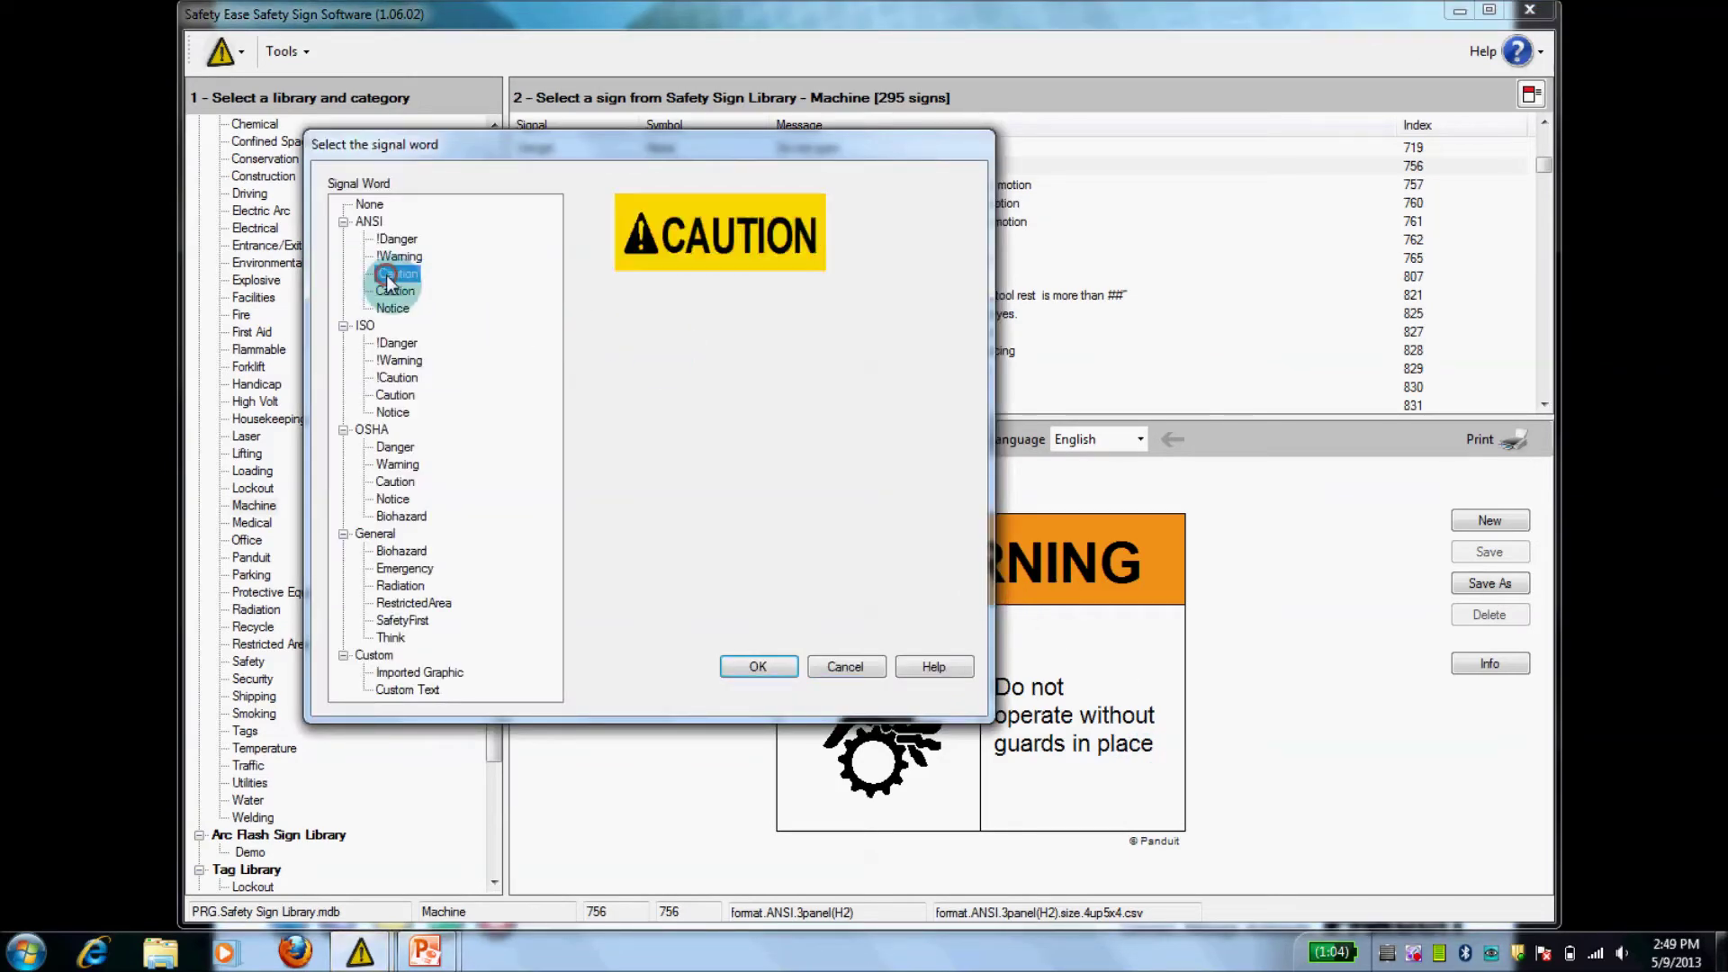
pyautogui.click(765, 667)
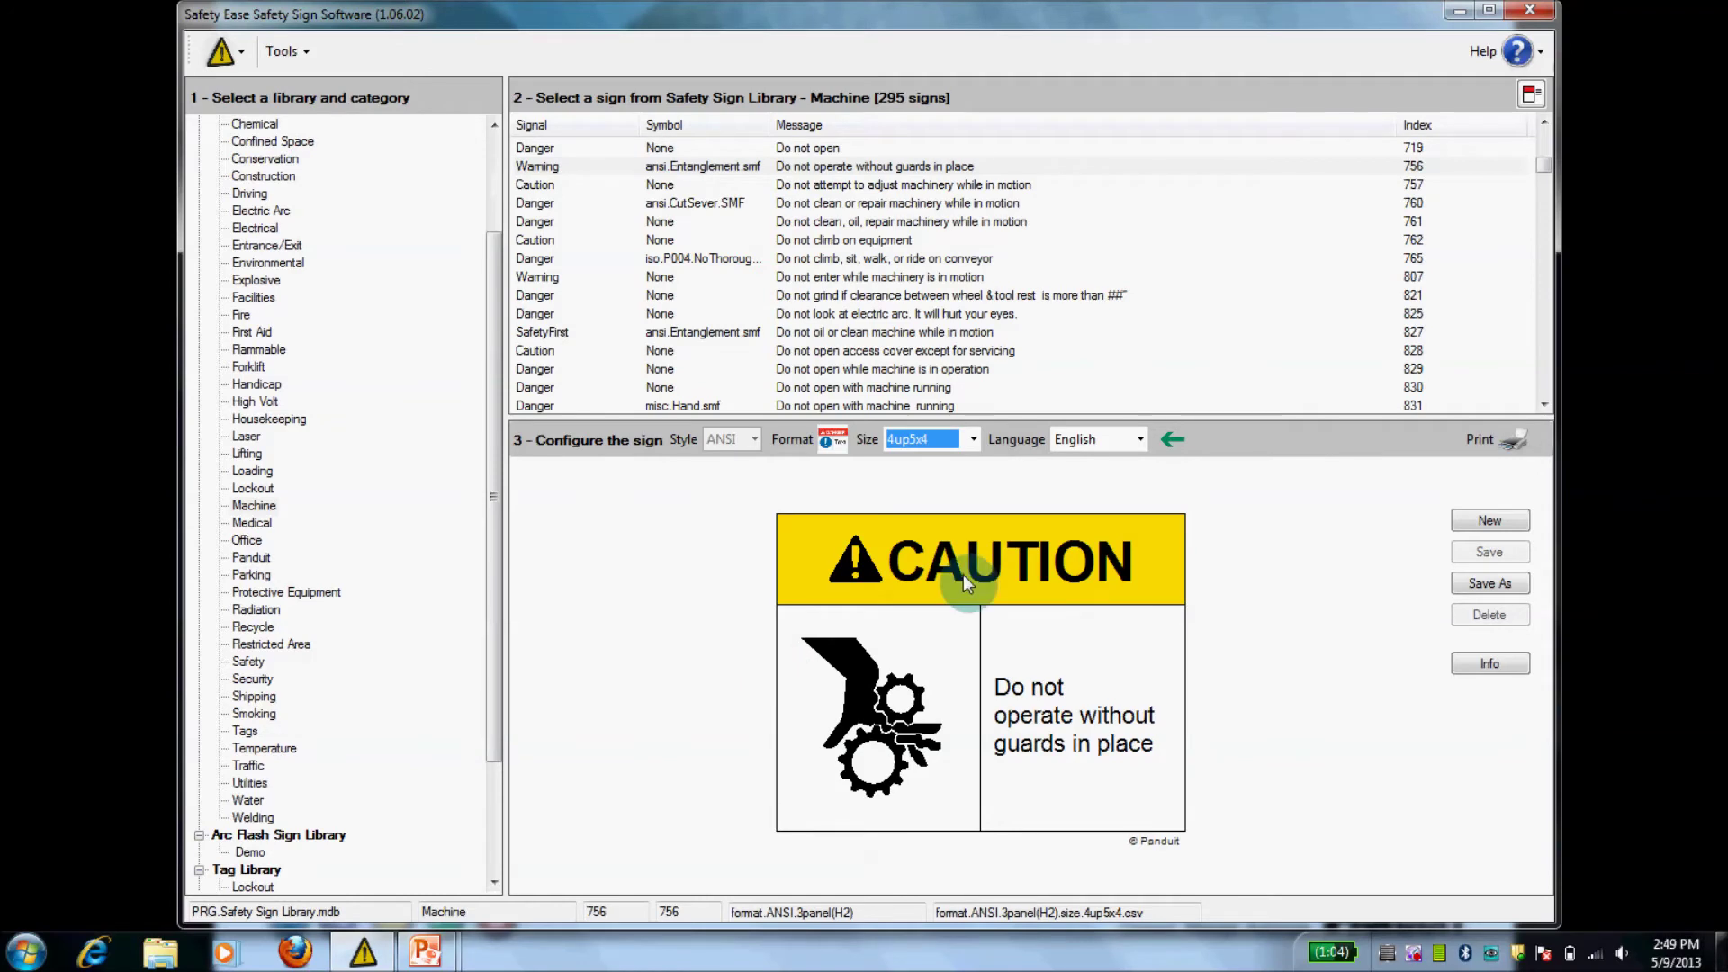
# - Import signal.Czech.ANSI.Notice.emf and apply its OZNÁMENÍ graphic as the header
pyautogui.click(962, 574)
pyautogui.click(445, 675)
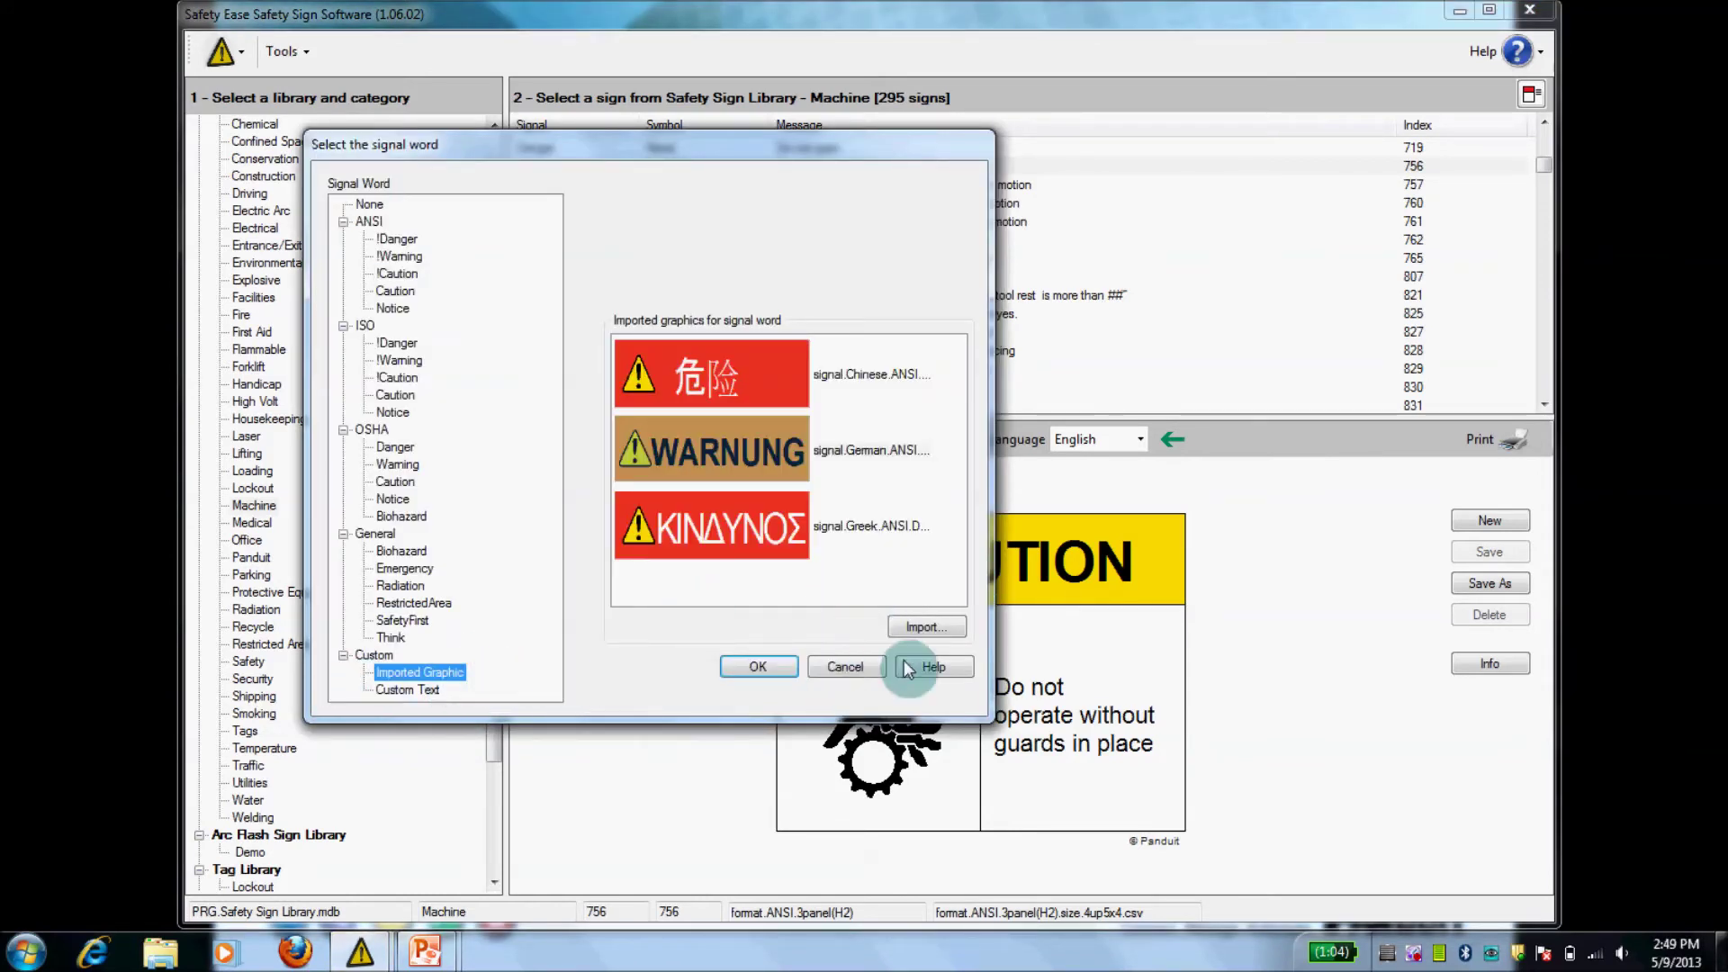
pyautogui.click(928, 628)
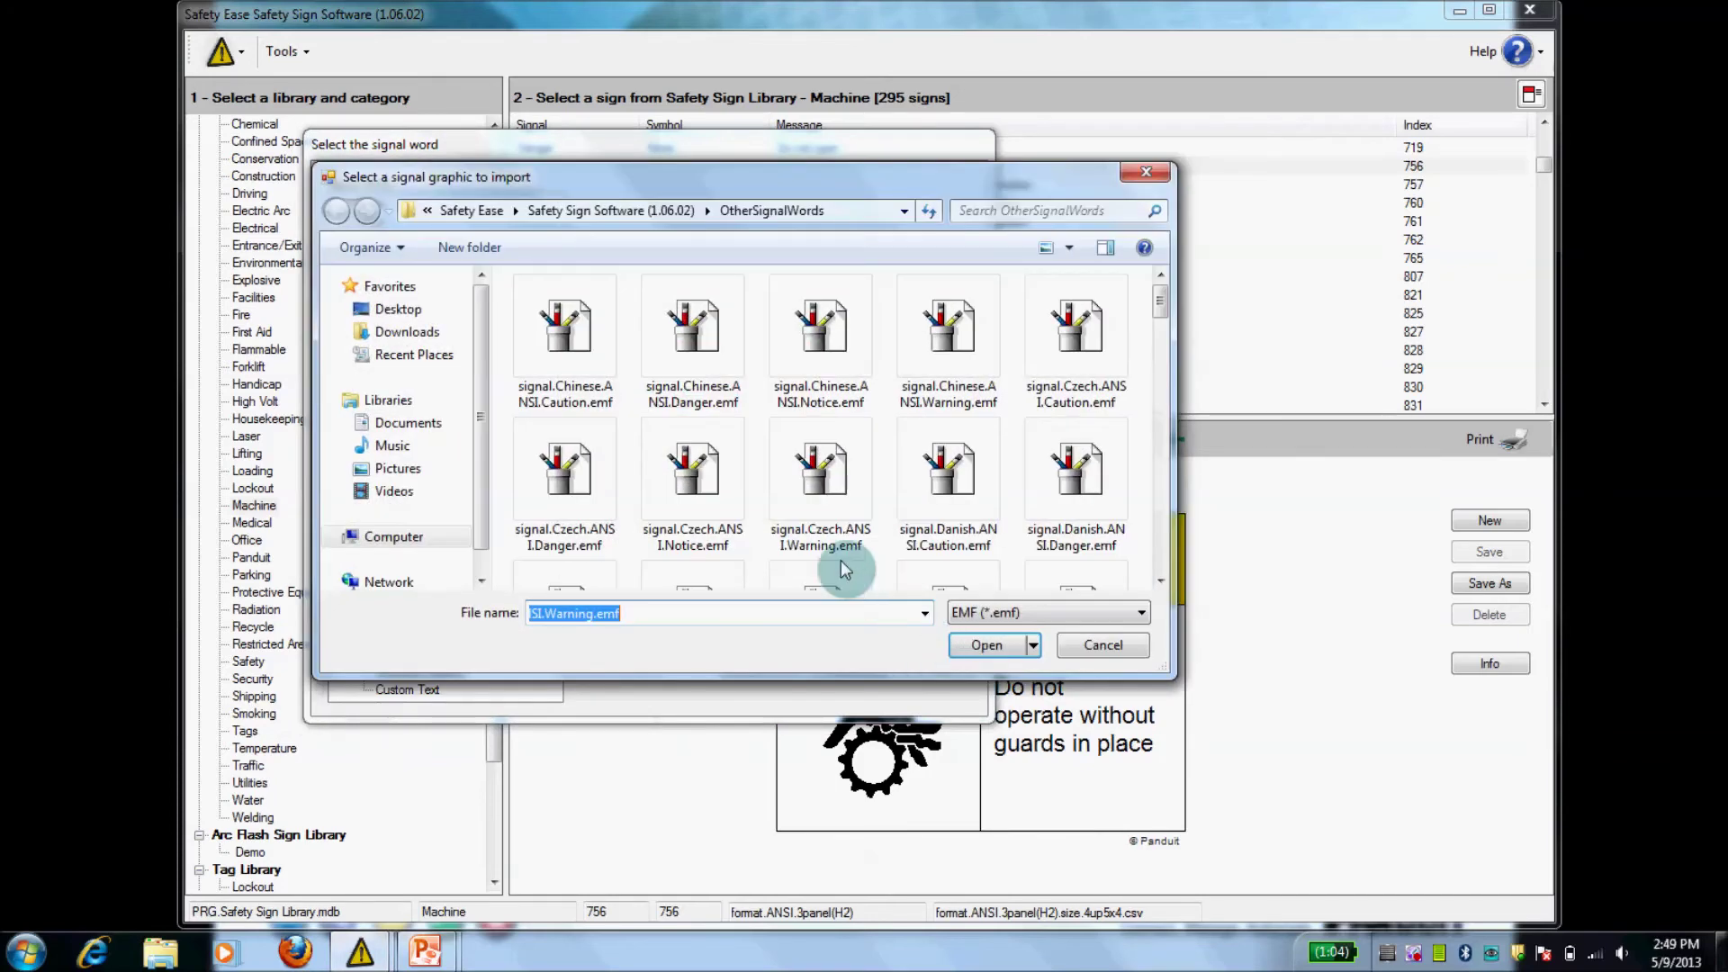
pyautogui.click(693, 480)
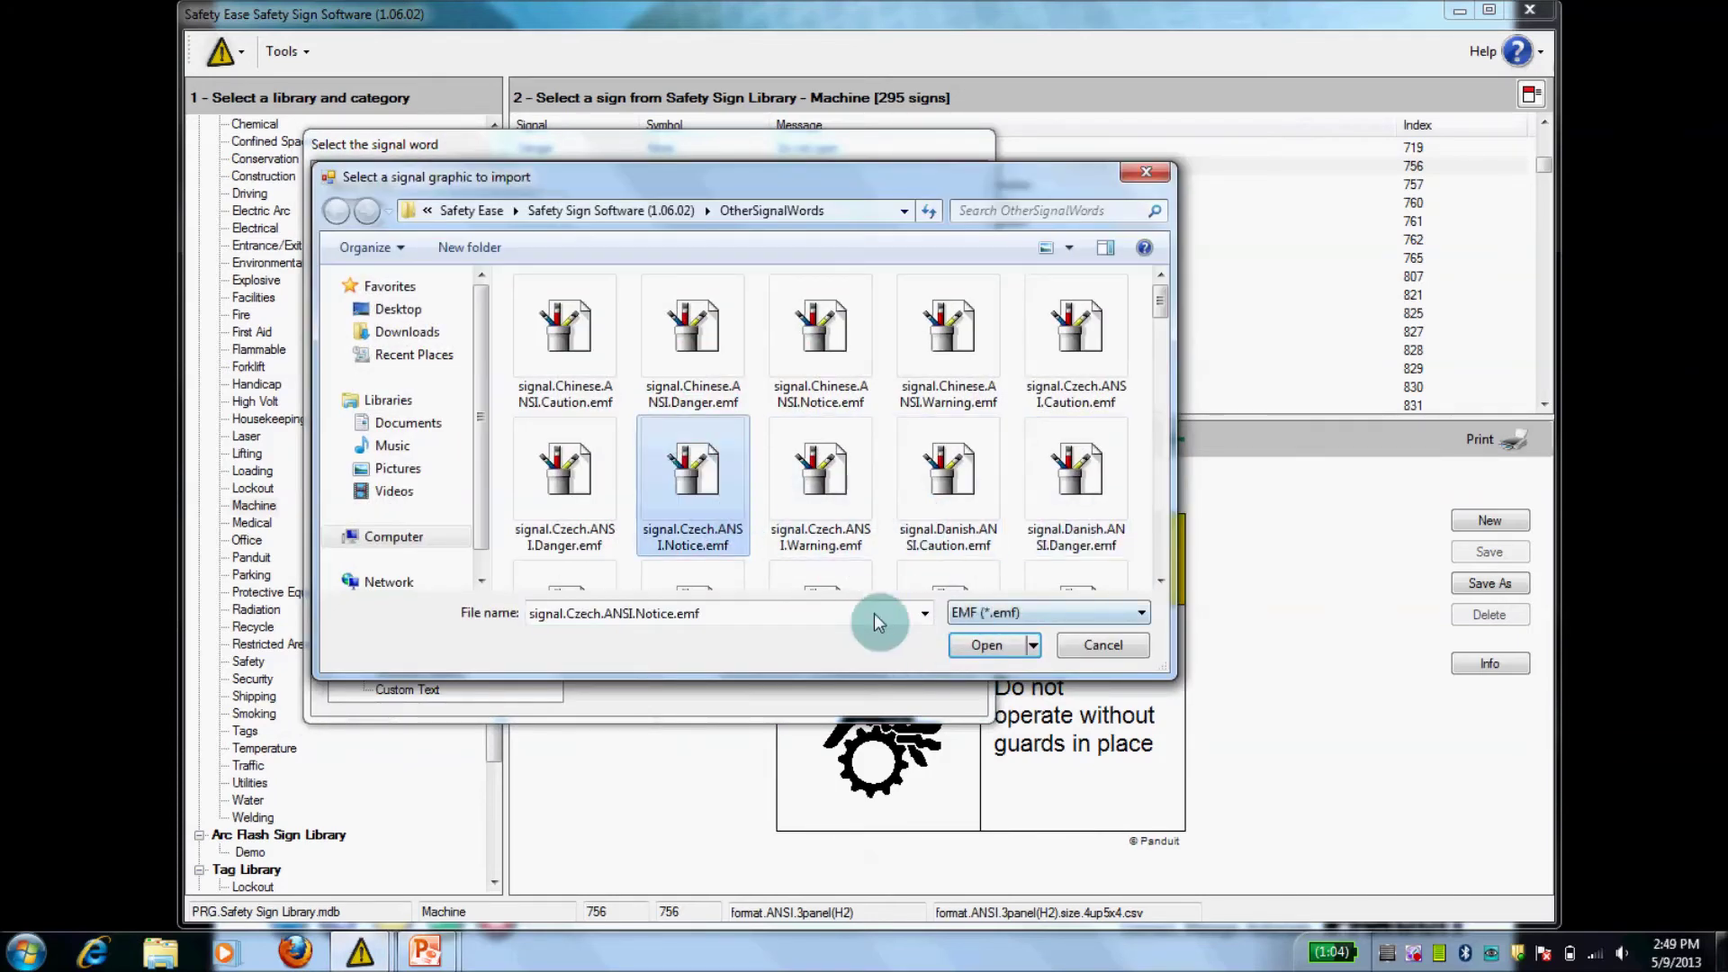
pyautogui.click(963, 654)
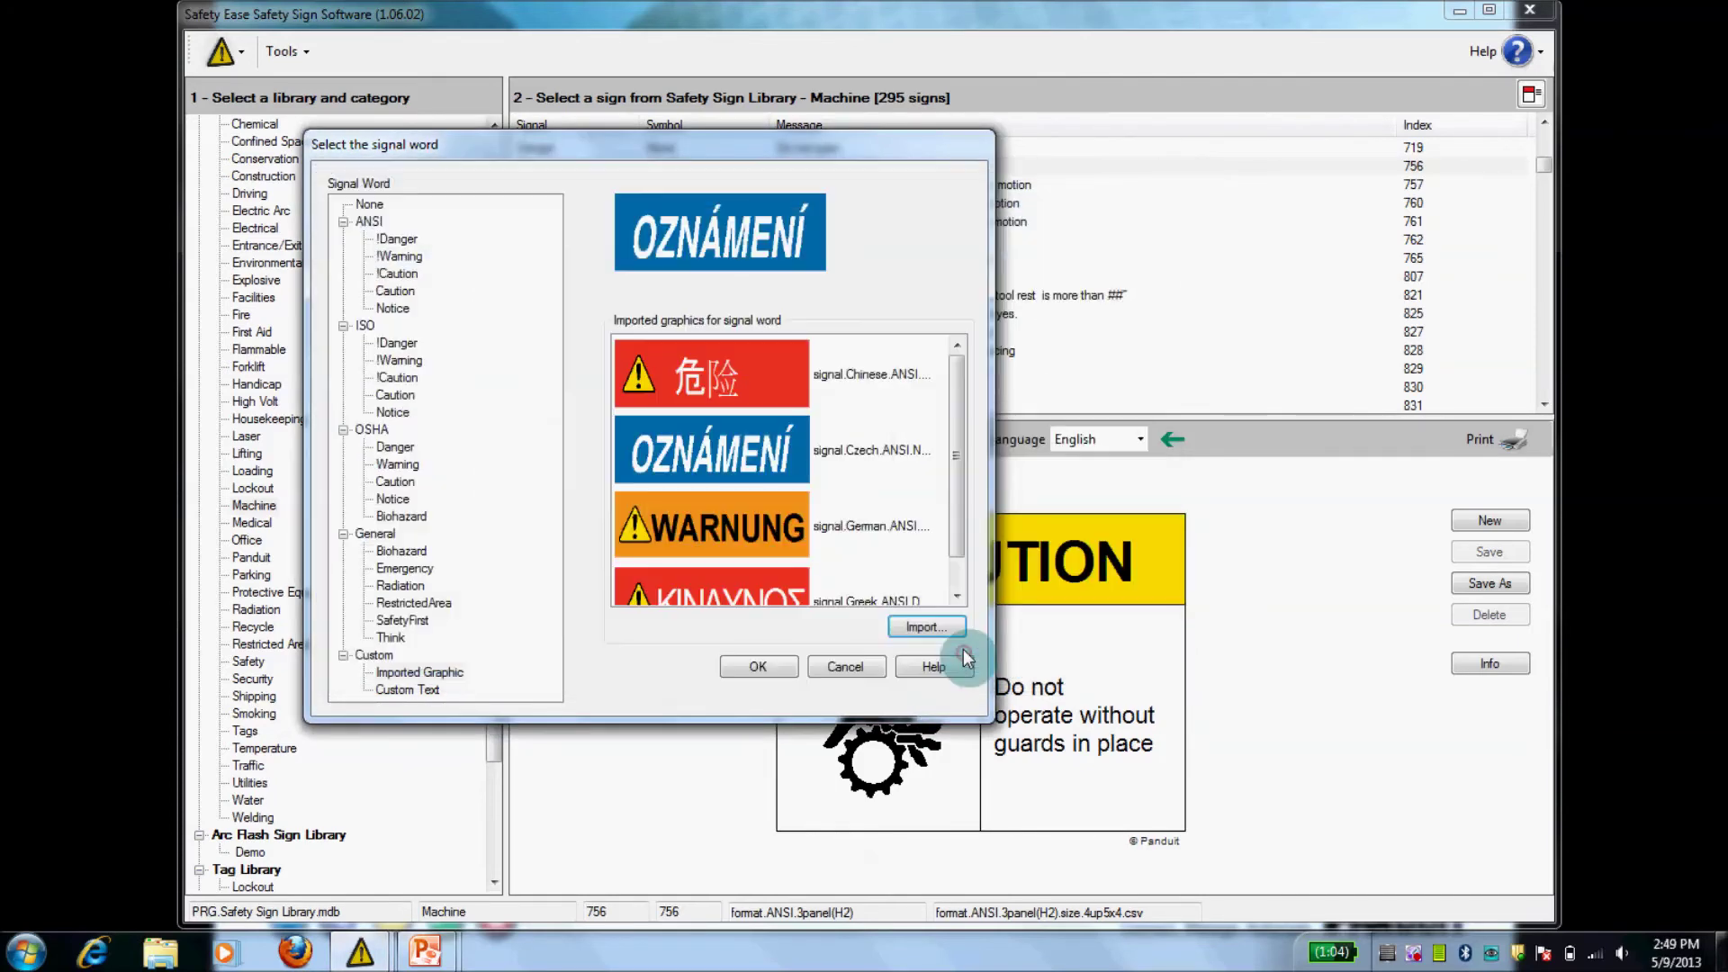
pyautogui.click(762, 595)
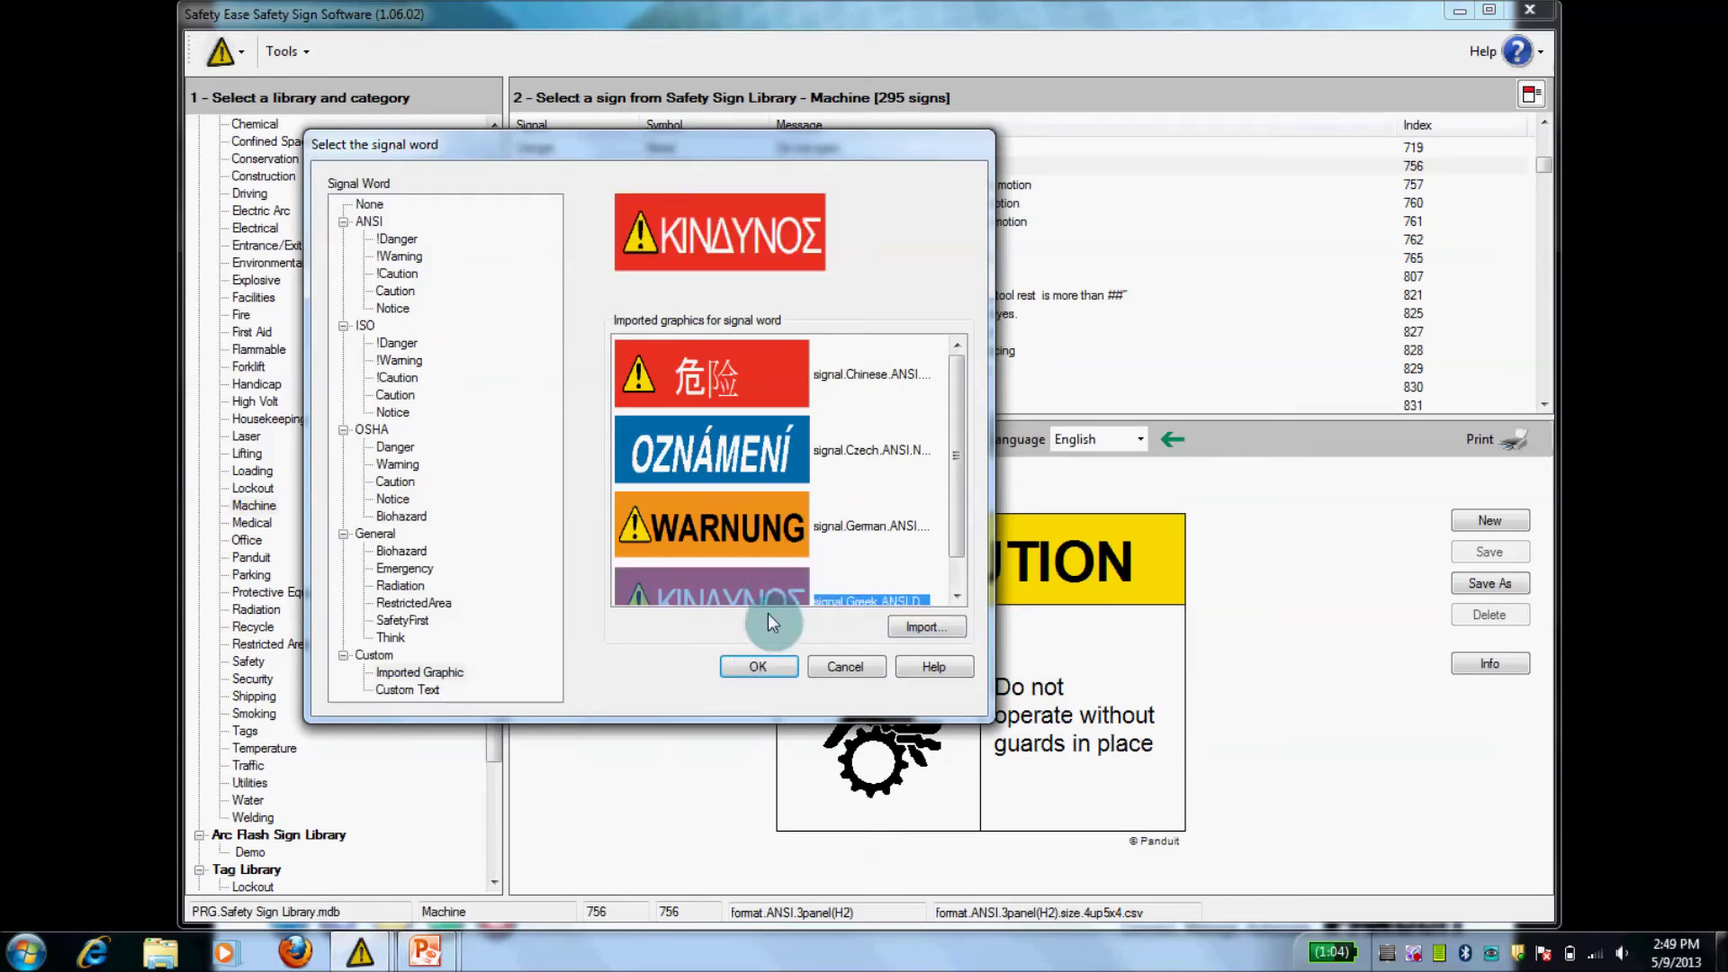
pyautogui.click(726, 440)
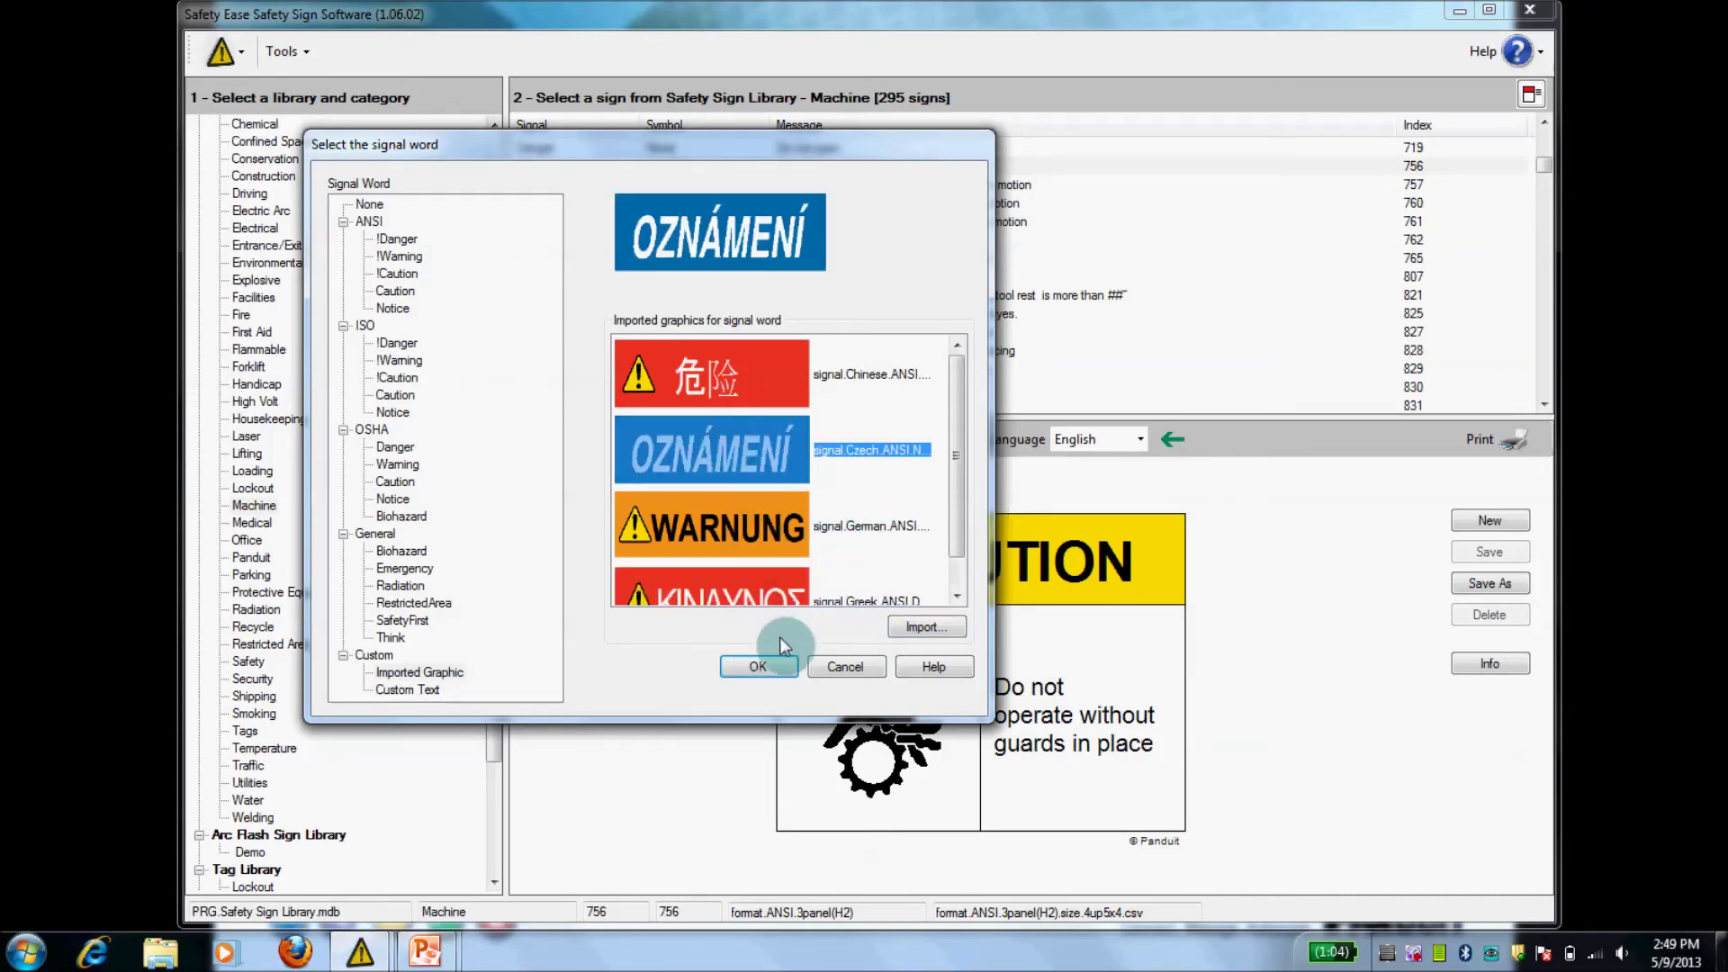
pyautogui.click(757, 666)
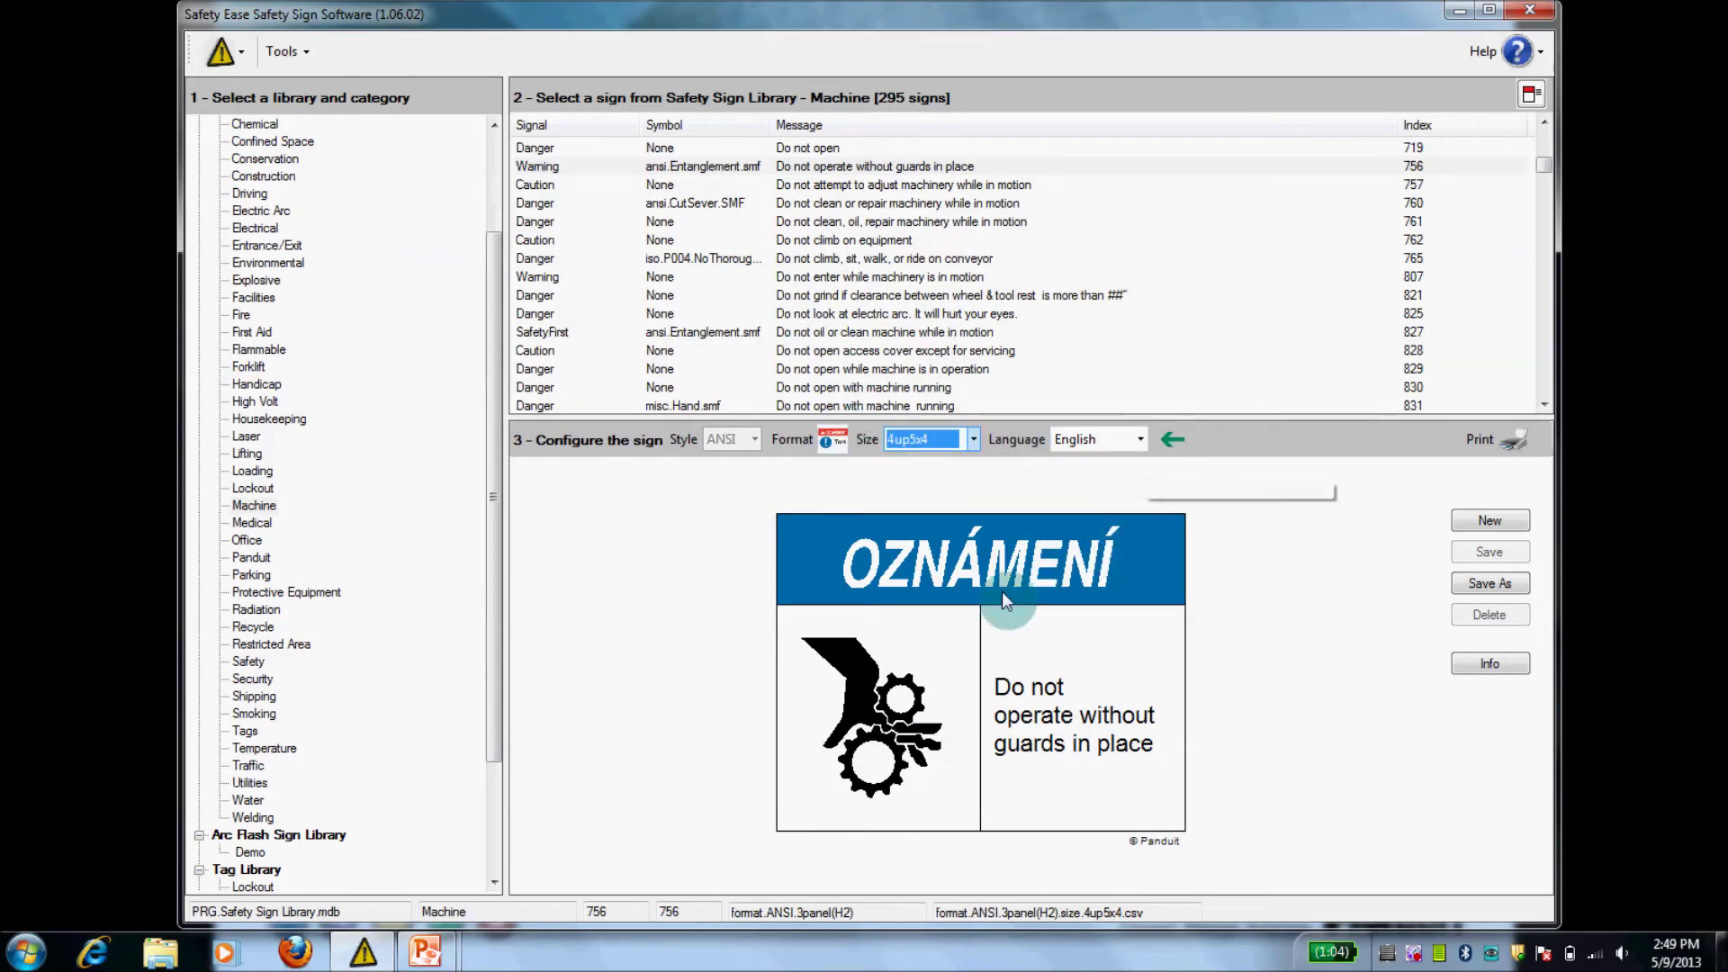
# - Restore the ANSI WARNING header and select the whole message text for rewriting as OUCH!
pyautogui.click(1012, 544)
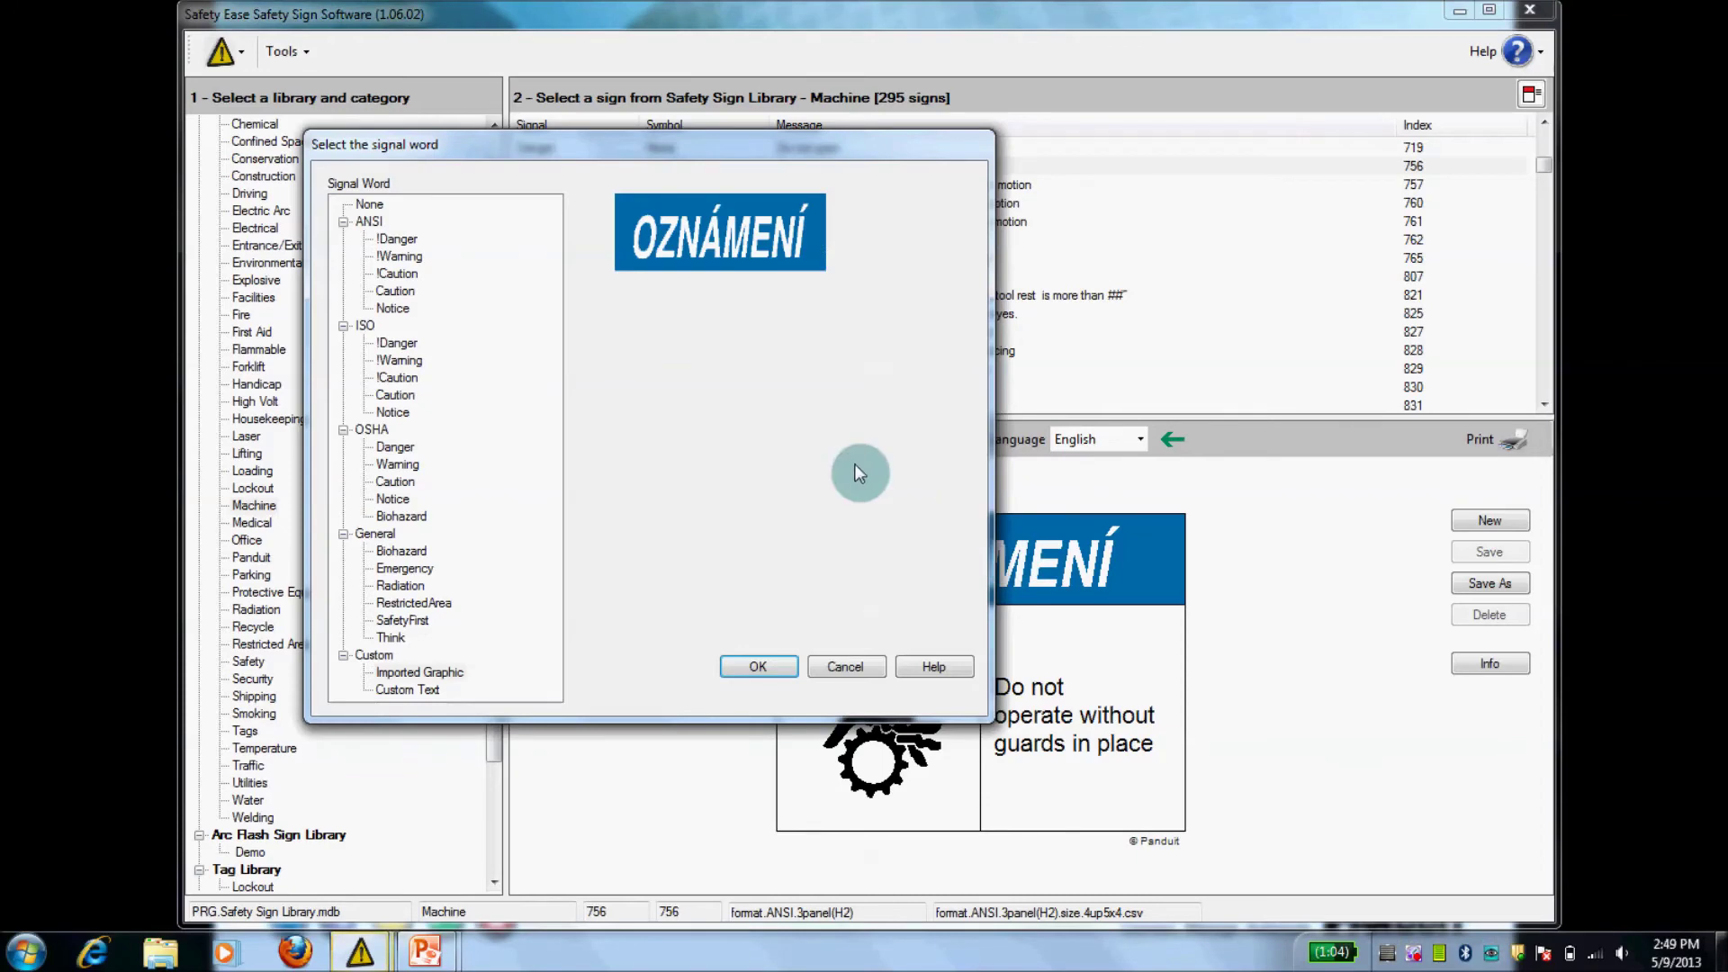
pyautogui.click(398, 255)
pyautogui.click(751, 667)
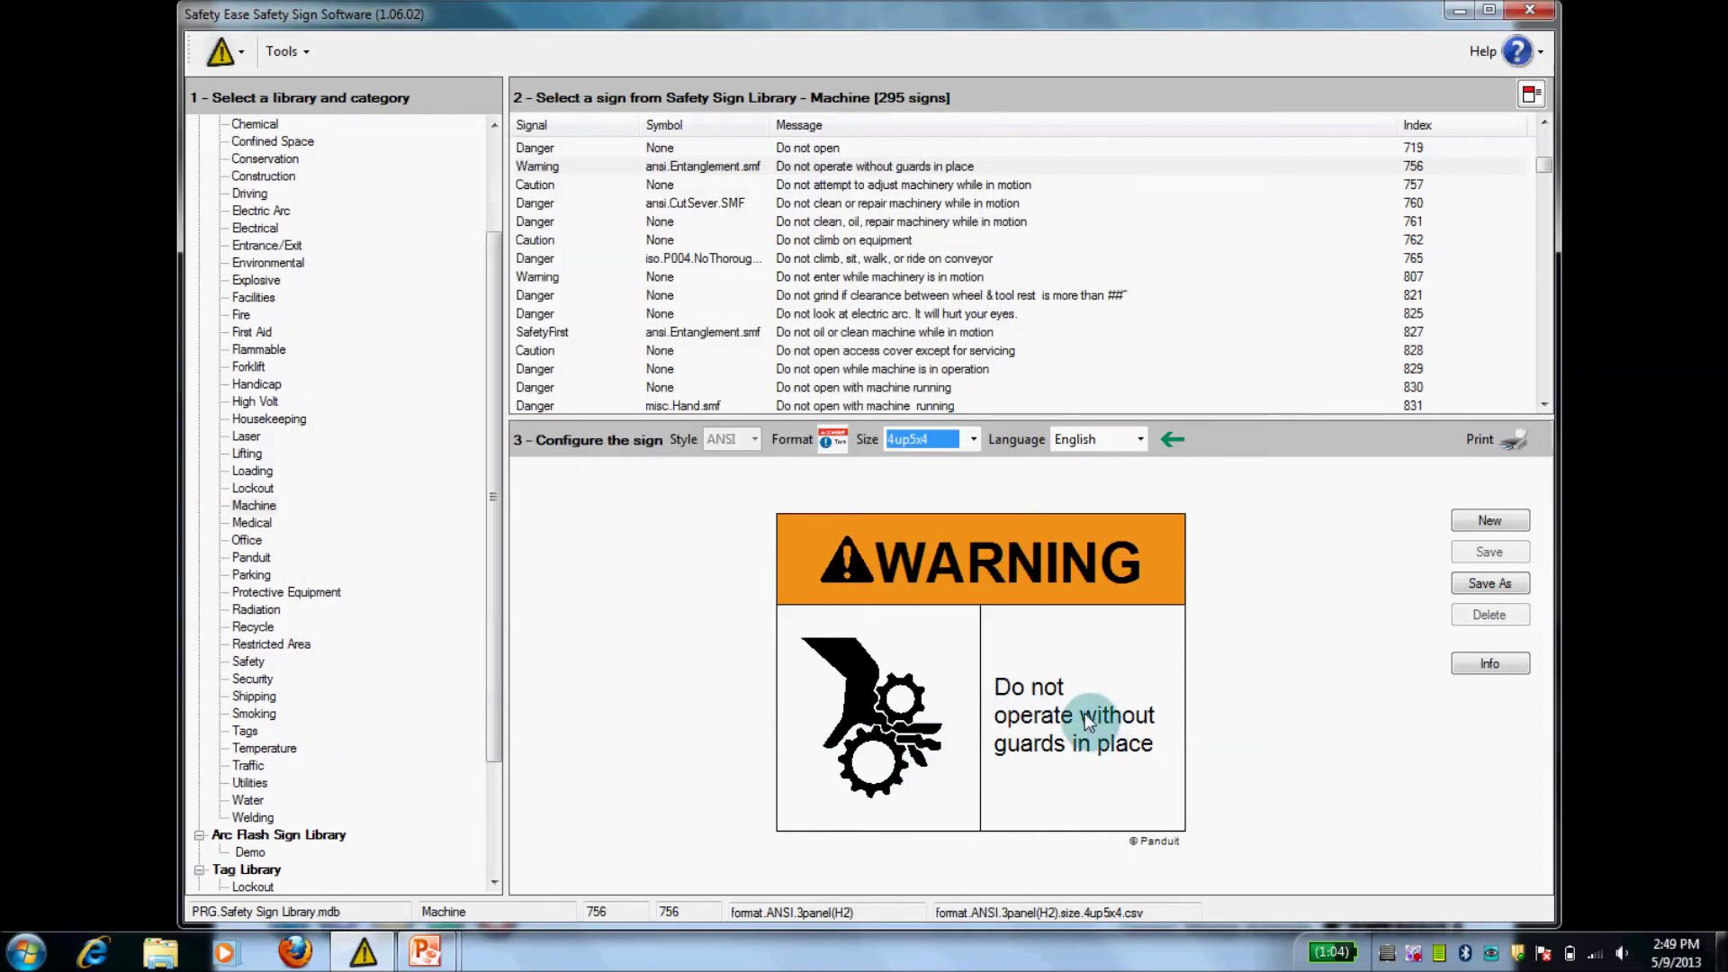
pyautogui.click(1084, 714)
pyautogui.tripleClick(552, 313)
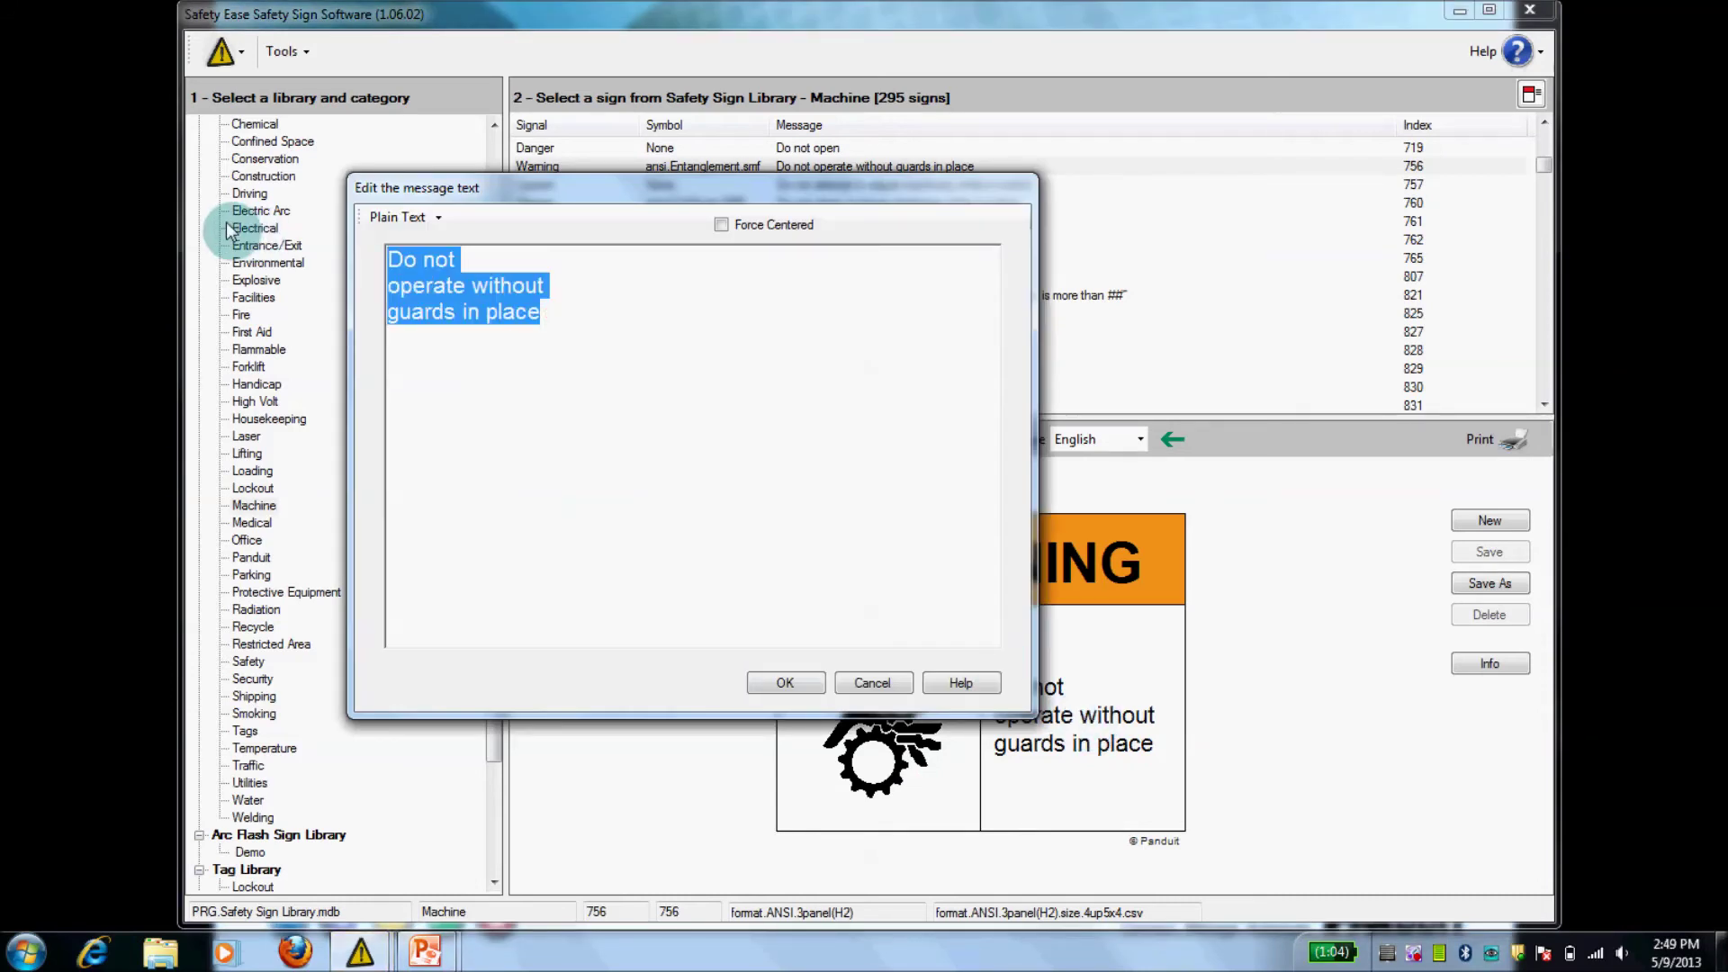
pyautogui.write('OUCH!')
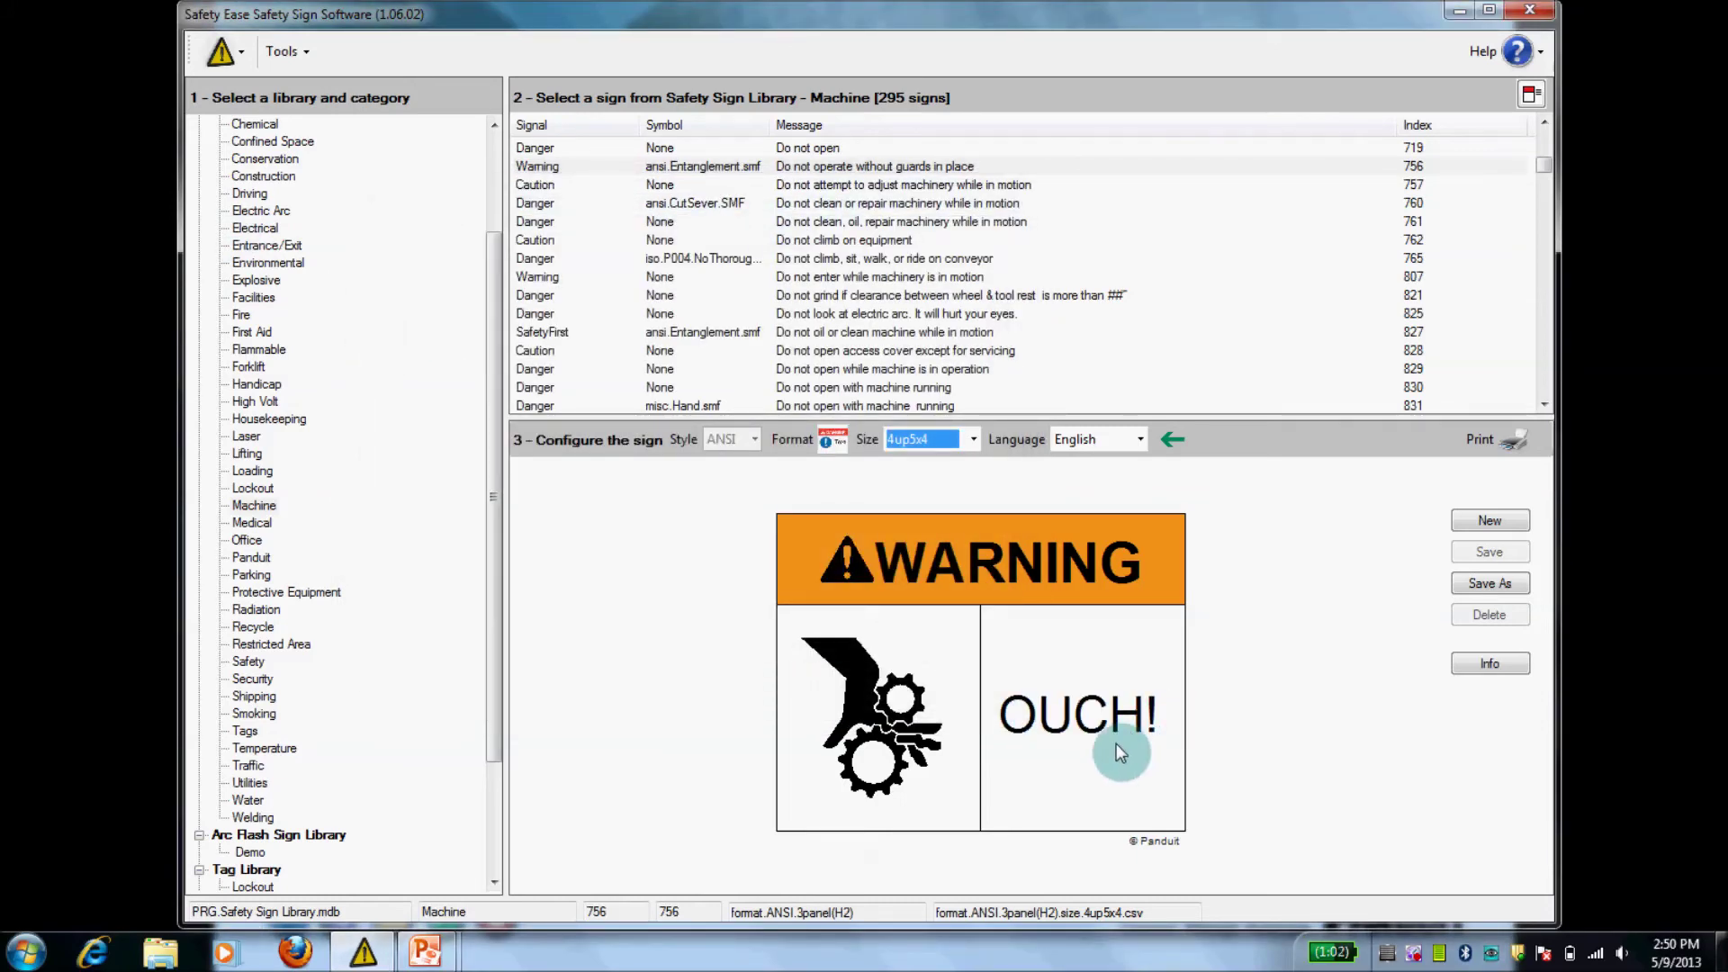
# - Add the Pinch symbol, remove Entanglement from Selected Symbols, and confirm
pyautogui.doubleClick(879, 712)
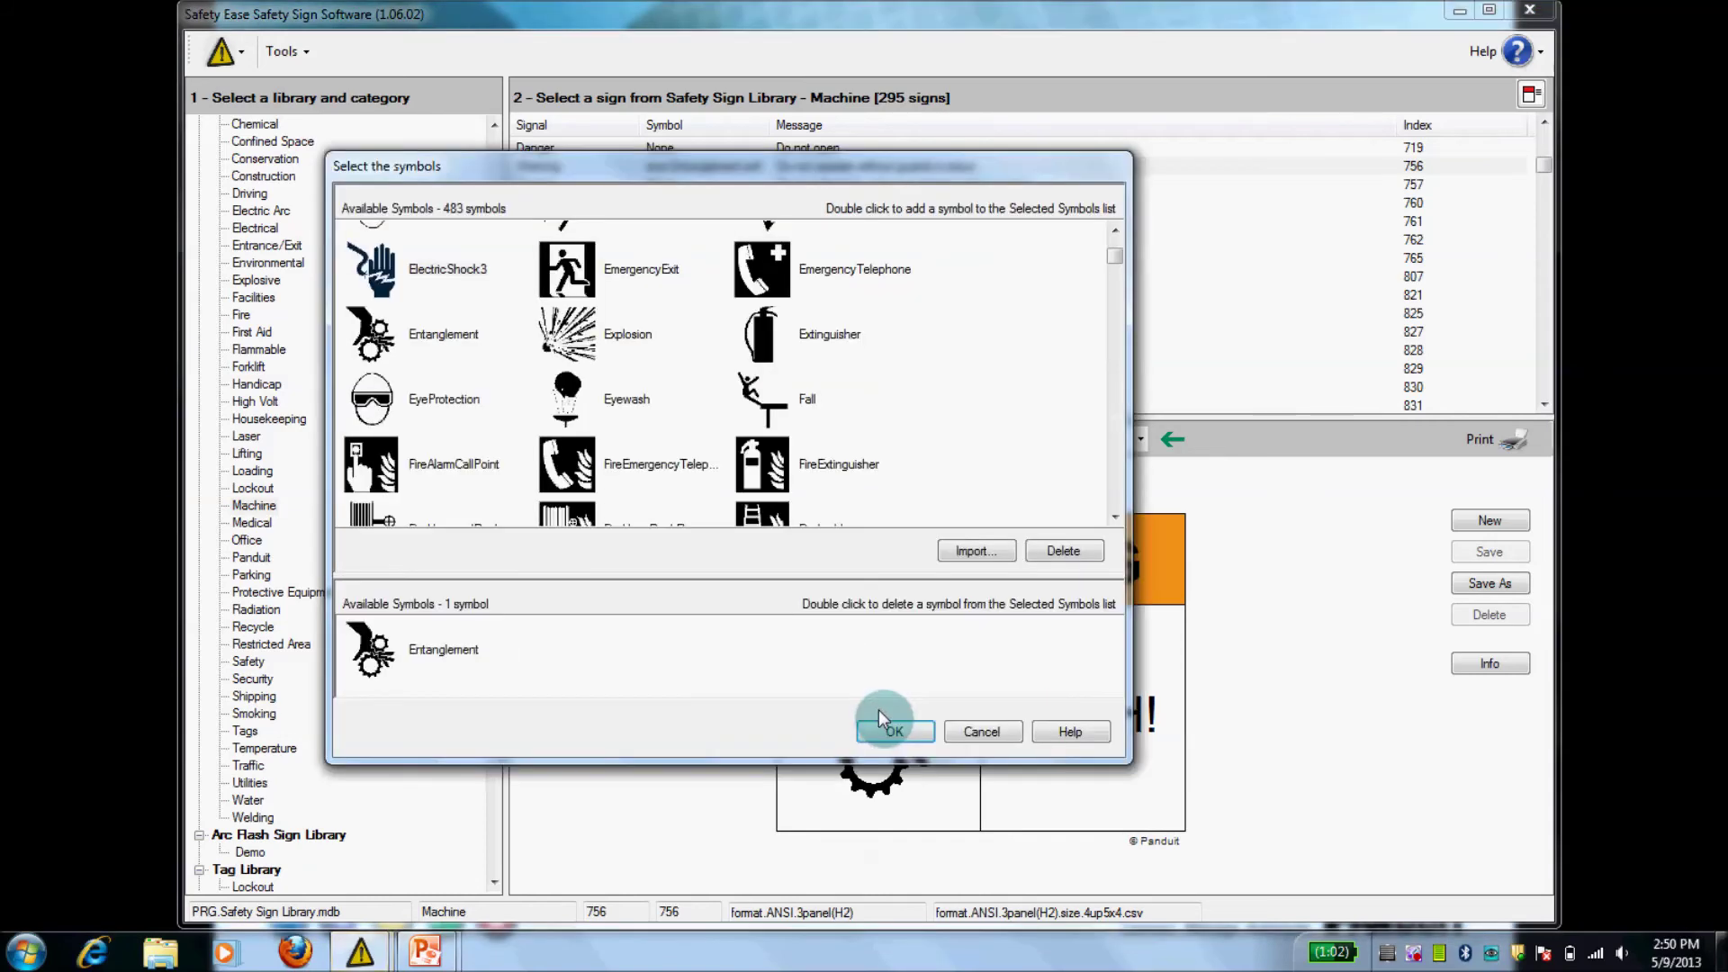
pyautogui.click(1114, 516)
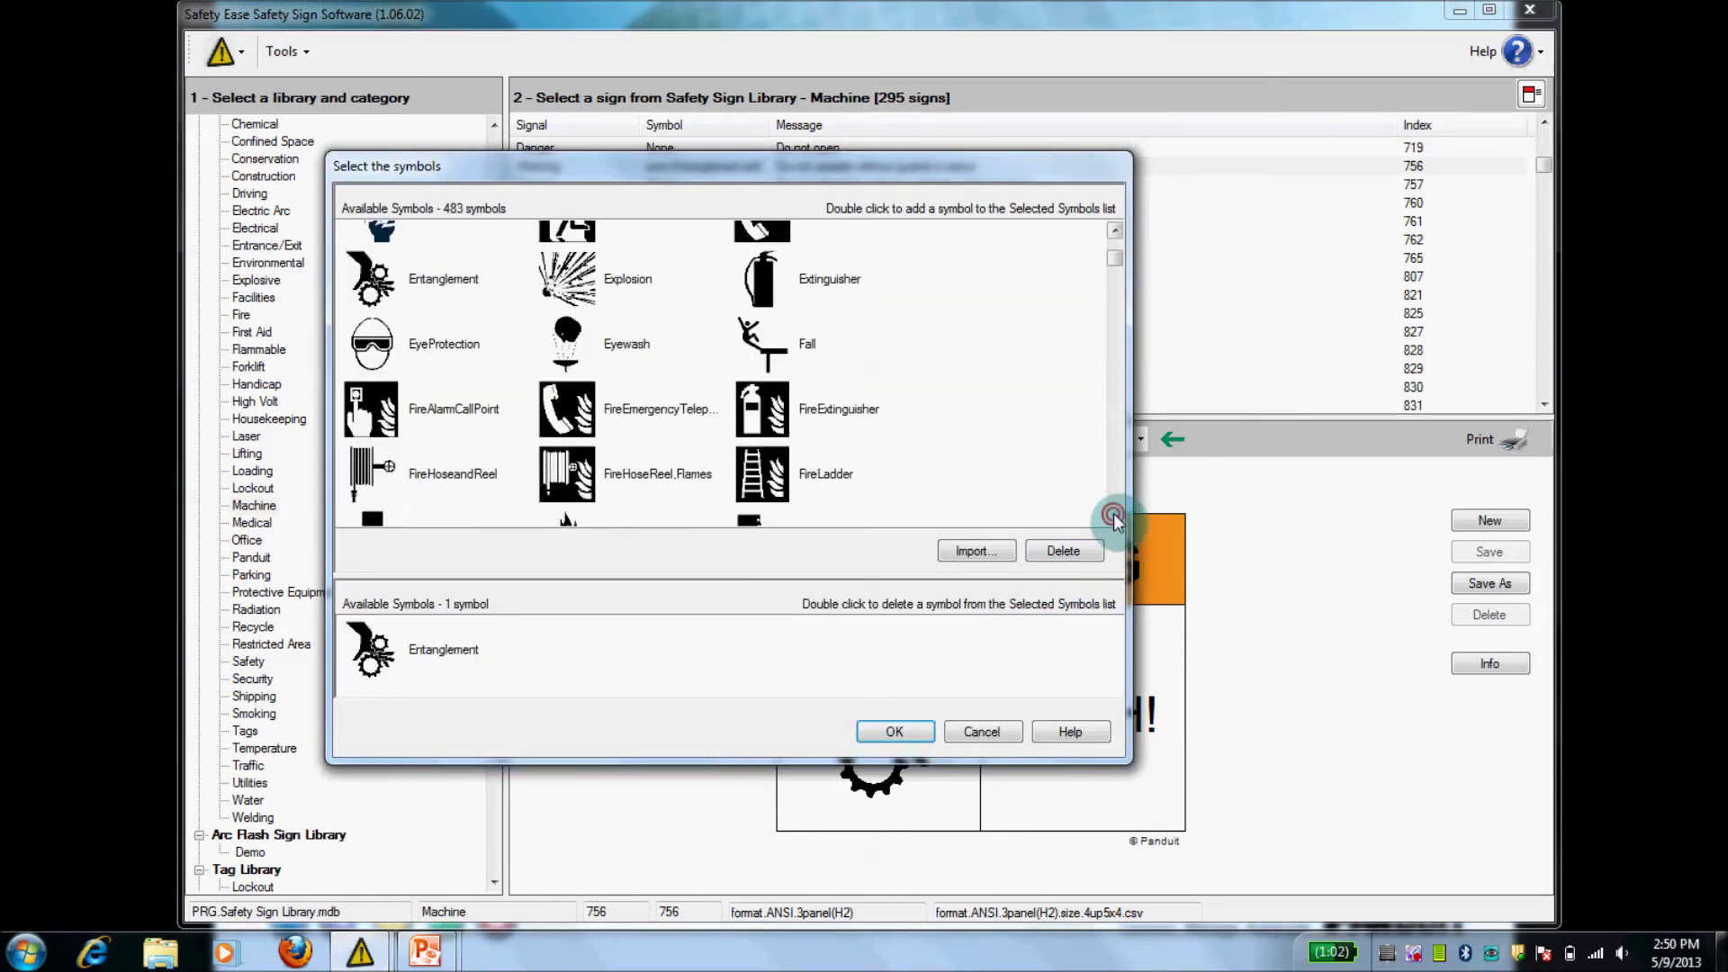
pyautogui.moveTo(1113, 517); pyautogui.dragTo(1115, 520)
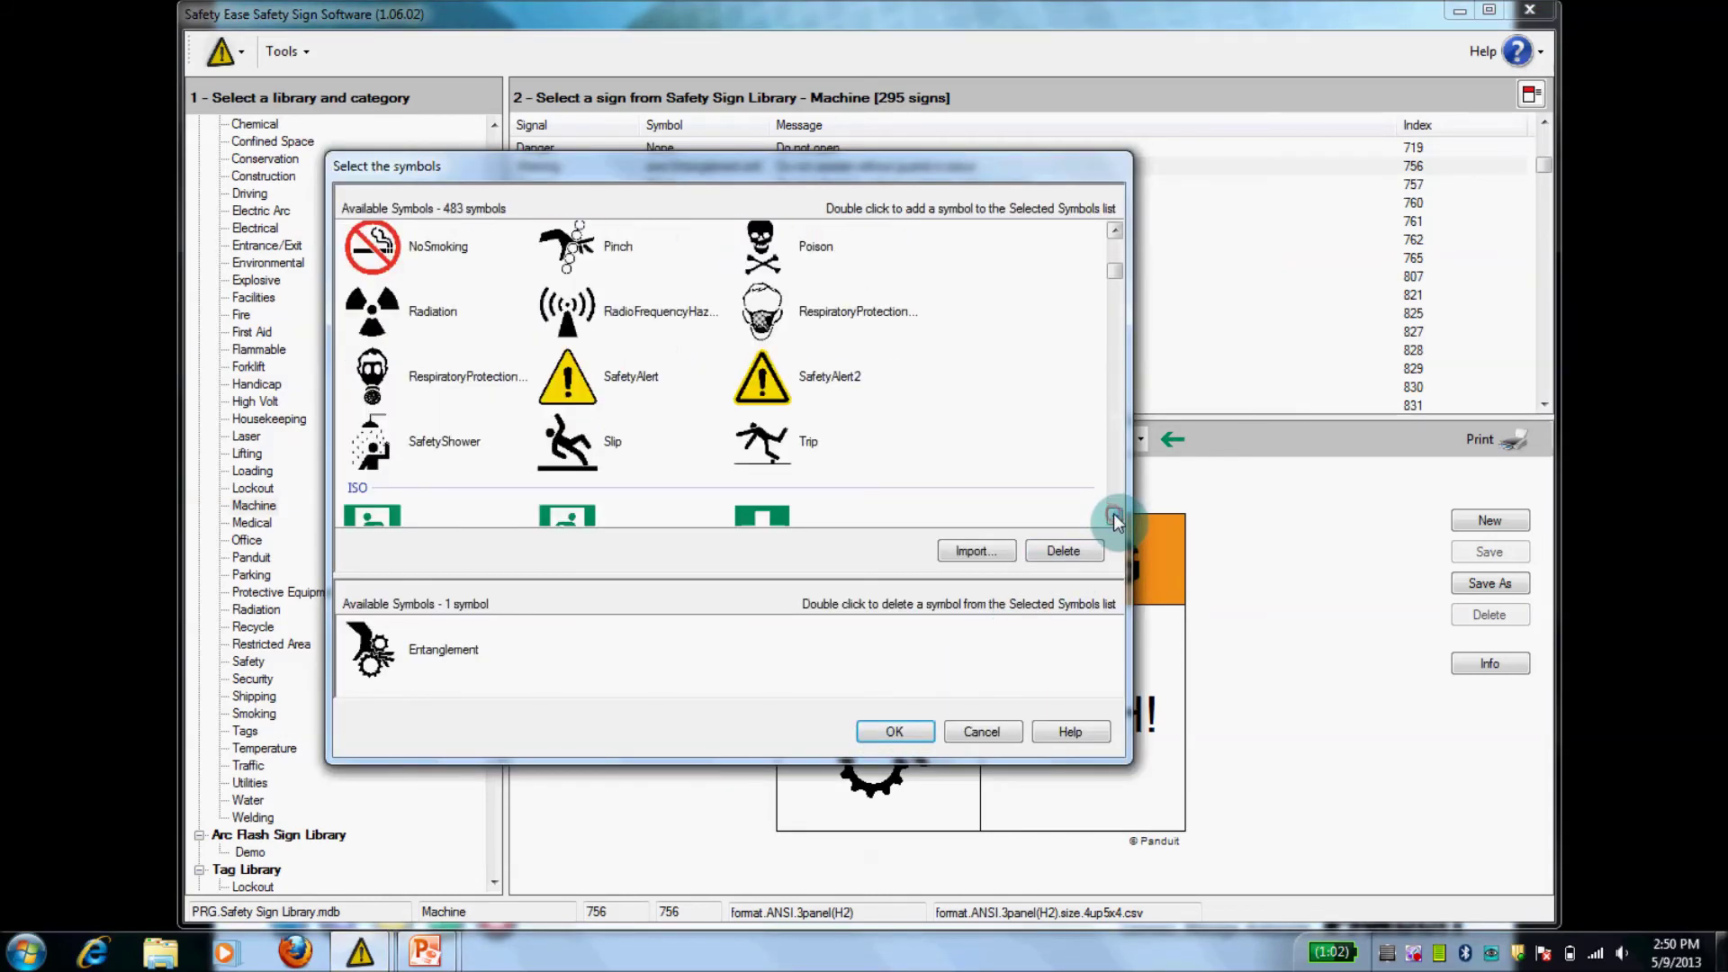
pyautogui.click(1117, 230)
pyautogui.doubleClick(584, 300)
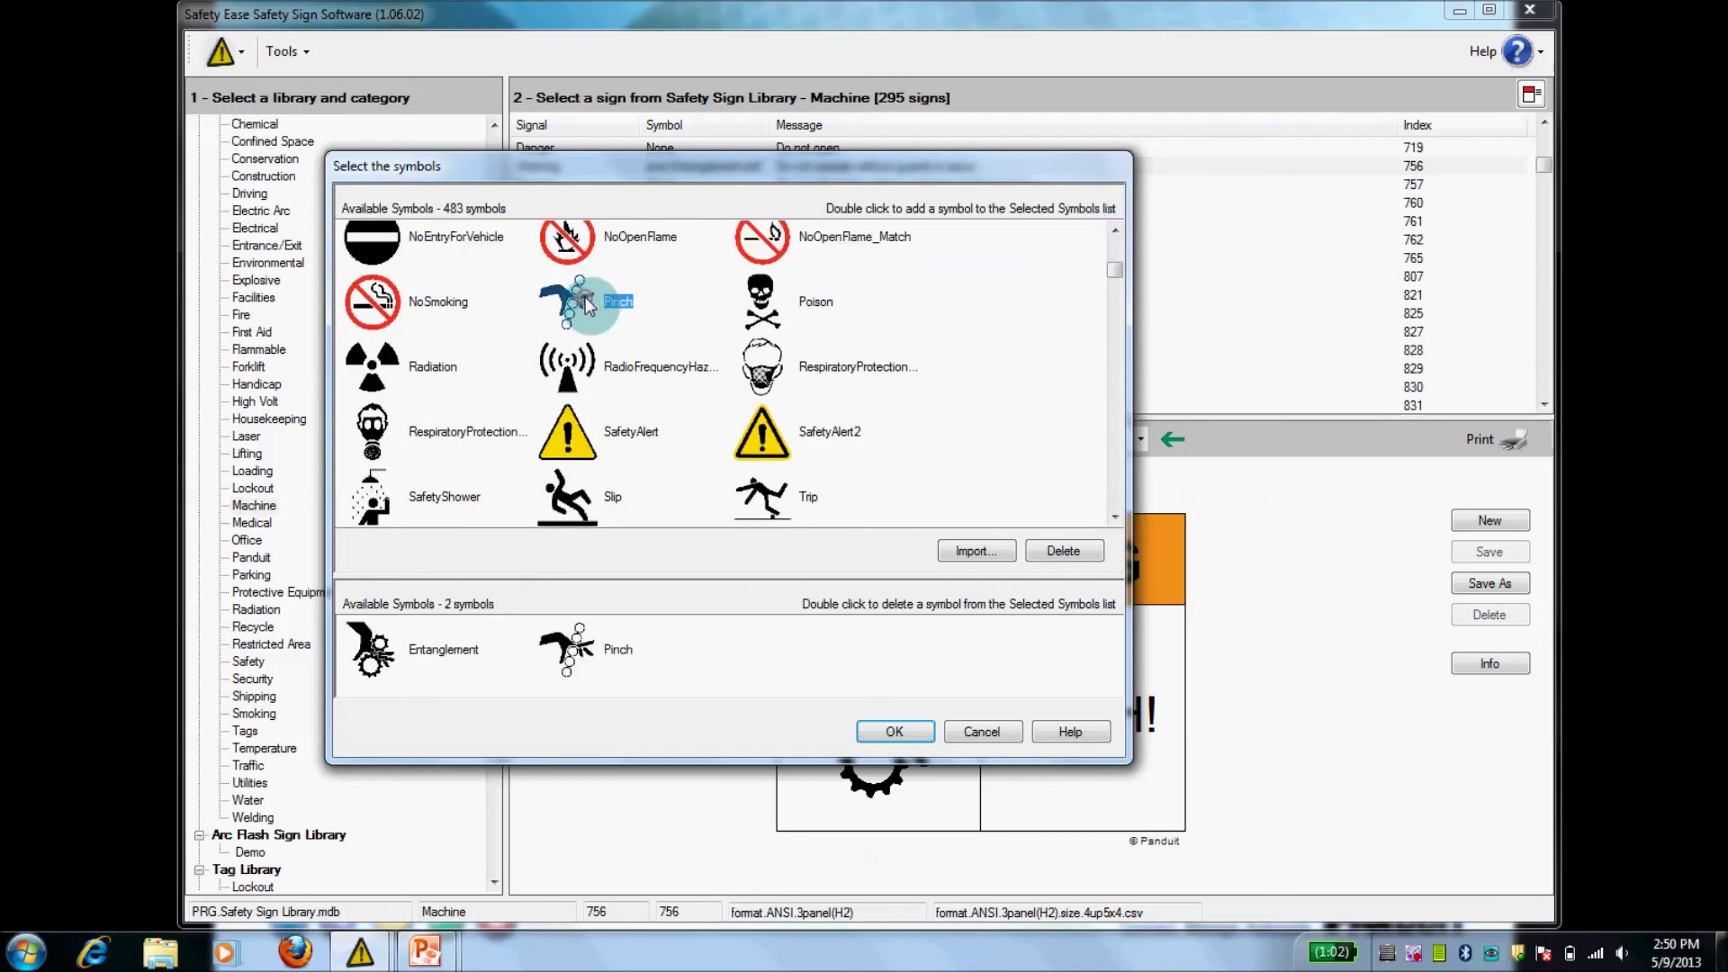
pyautogui.doubleClick(374, 650)
pyautogui.click(869, 729)
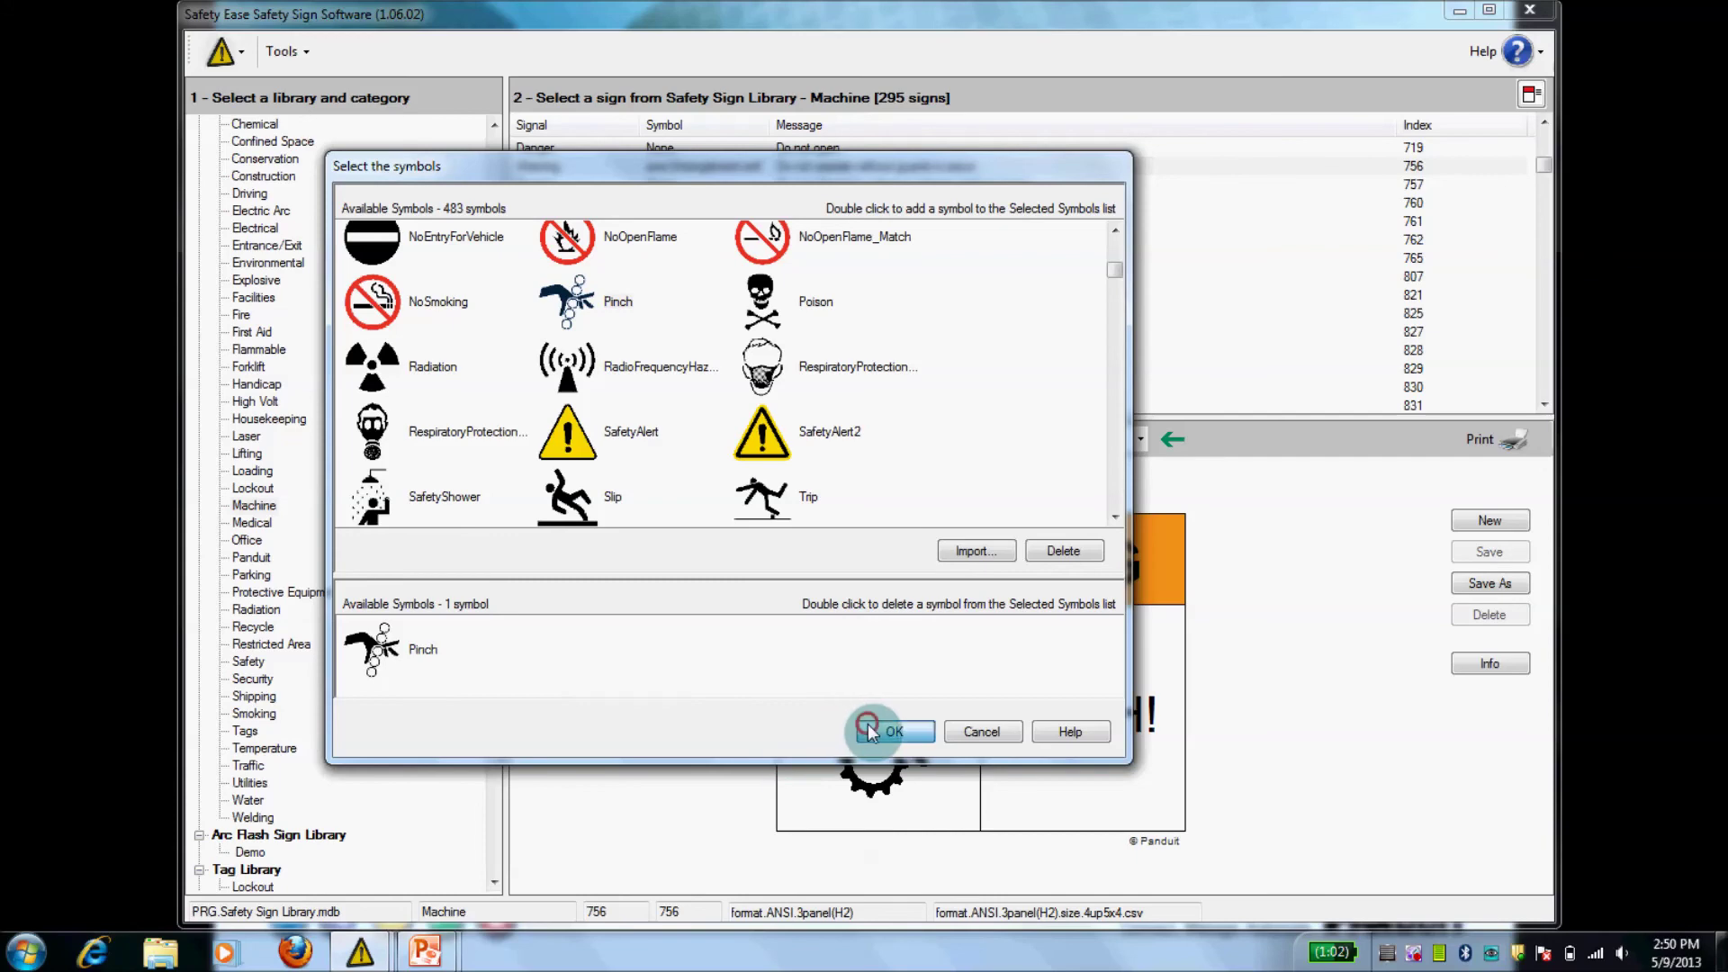